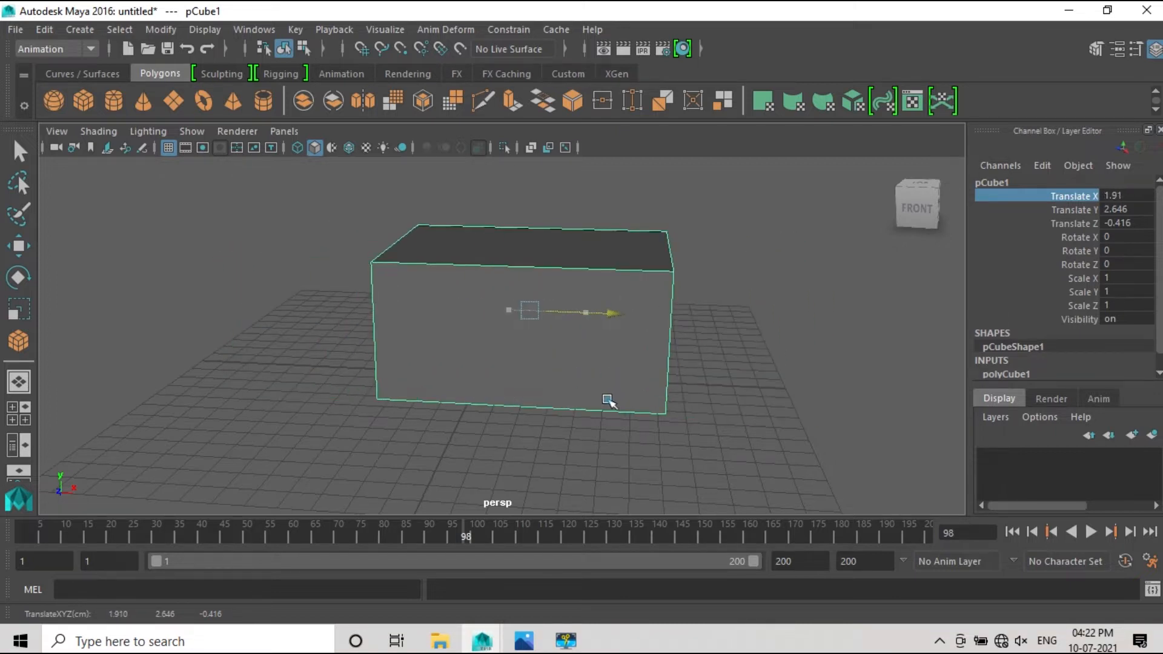
# Step: Try rotating the cube about its Z axis by about -47 degrees, and undo the rotation
pyautogui.press('w')
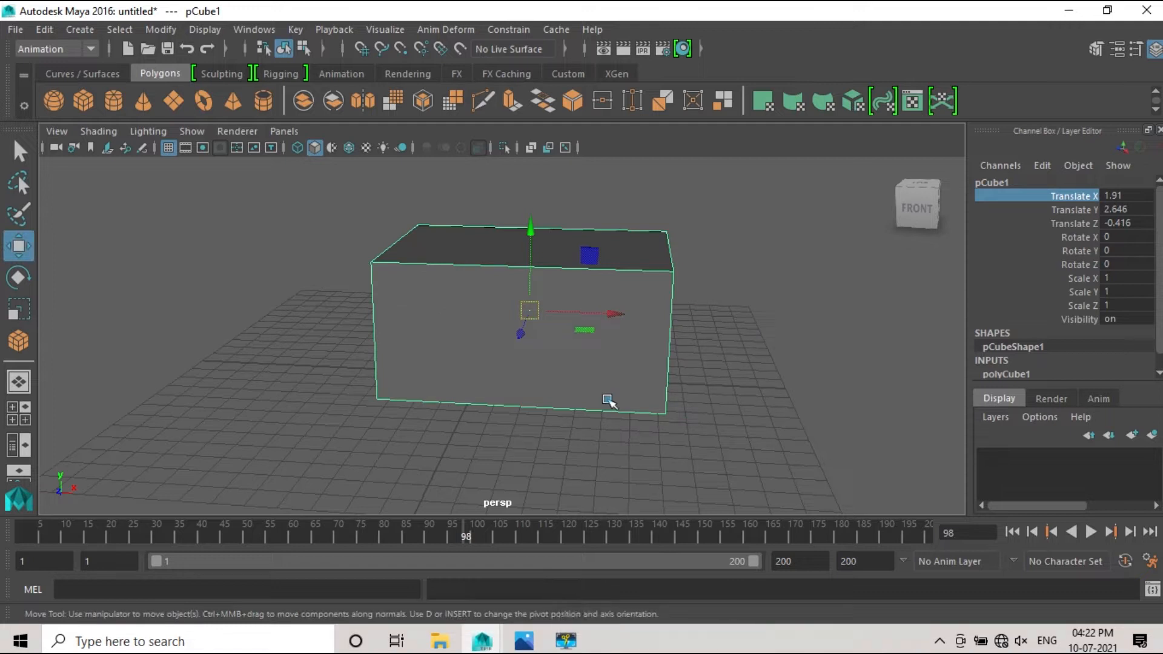
pyautogui.press('w')
pyautogui.click(1088, 237)
pyautogui.press('e')
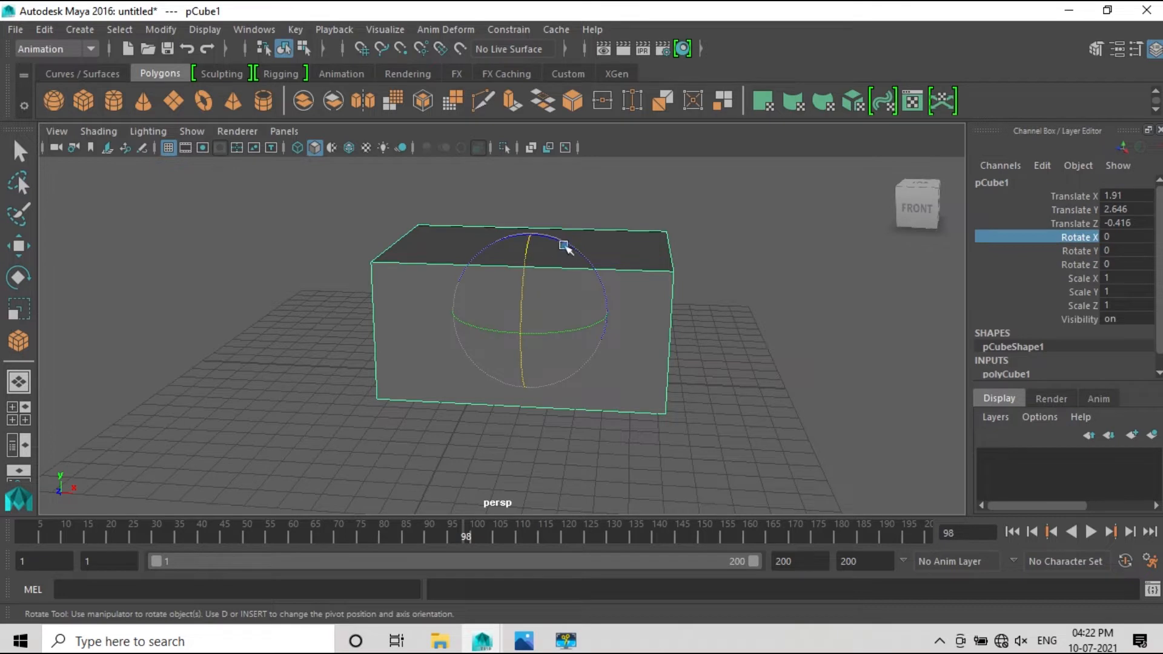
pyautogui.moveTo(562, 242); pyautogui.dragTo(602, 291)
pyautogui.hotkey('ctrl', 'z')
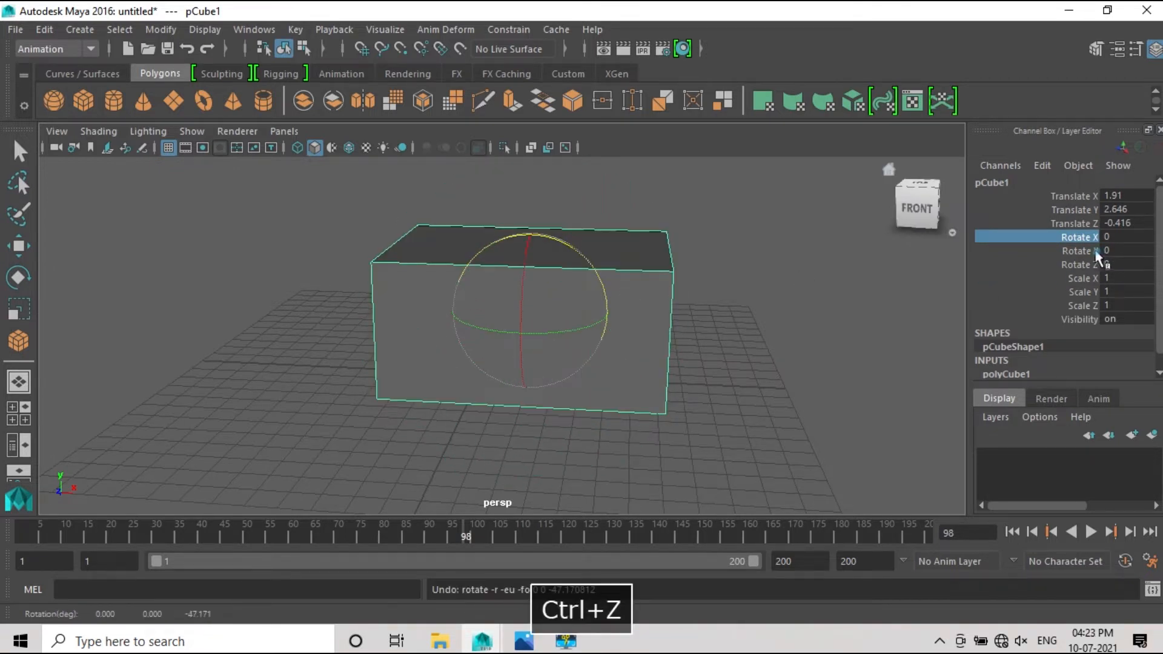
# Step: Show the cube's single-axis manipulators for Translate Z, Translate Y, Rotate Y and Scale Y, and deselect the cube
pyautogui.press('w')
pyautogui.click(1088, 224)
pyautogui.click(1092, 209)
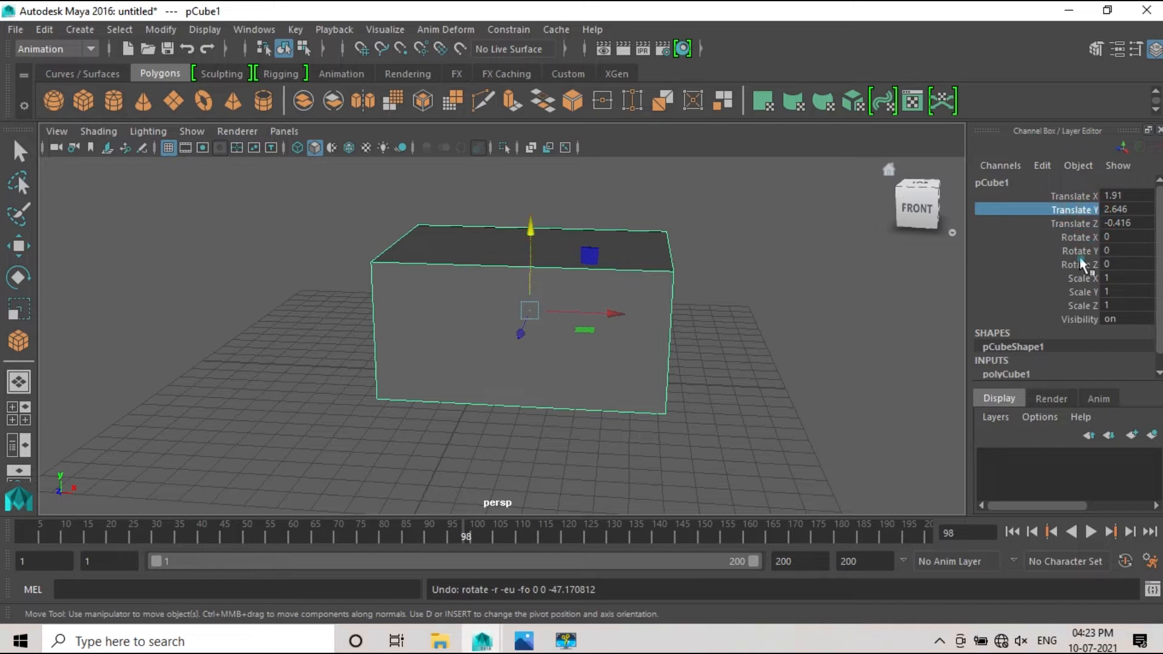
pyautogui.click(1077, 251)
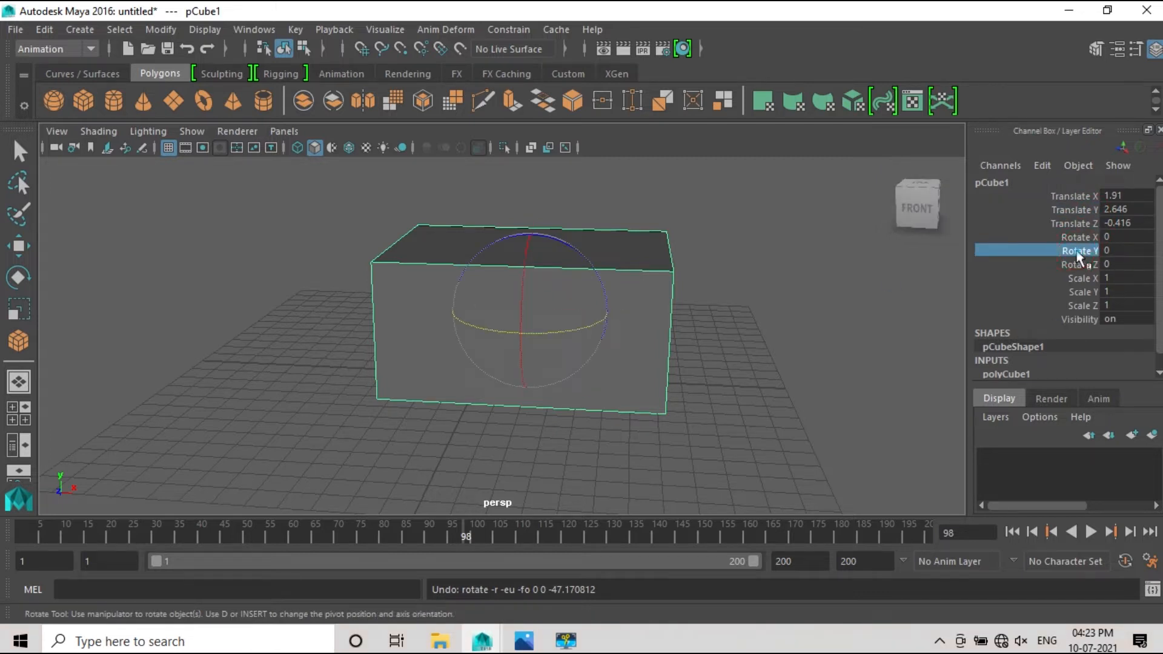
pyautogui.click(1082, 292)
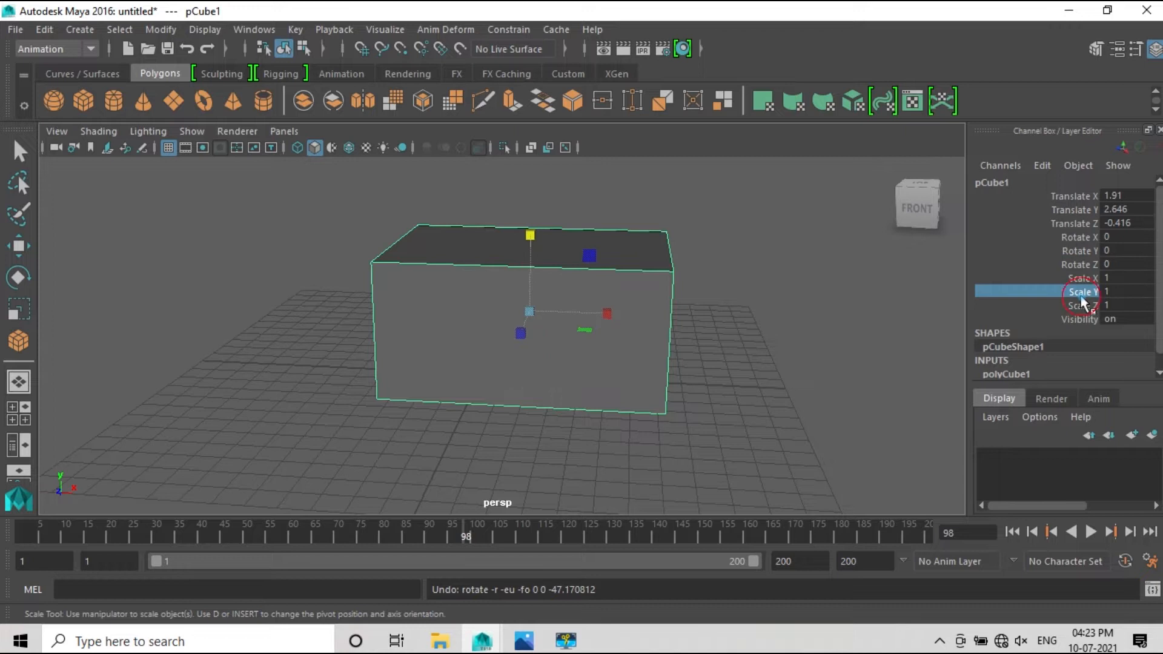
pyautogui.click(1079, 235)
pyautogui.click(846, 326)
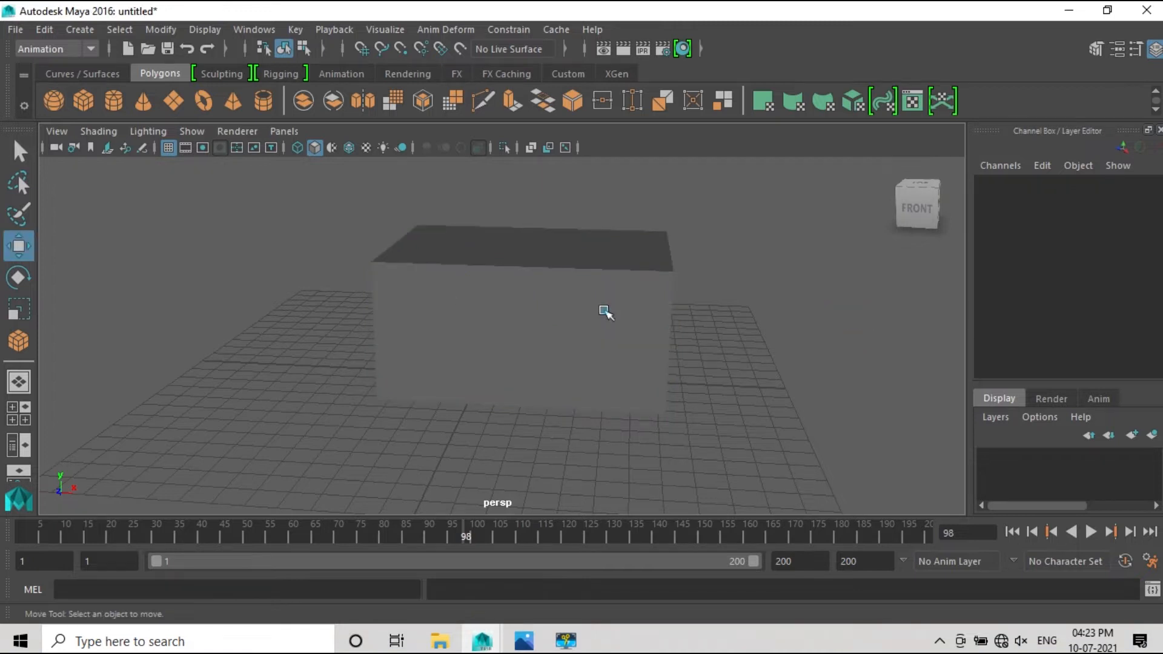
# Step: Select the cube and move it along the X axis to about 3.743
pyautogui.click(530, 286)
pyautogui.press('w')
pyautogui.moveTo(619, 311); pyautogui.dragTo(645, 337)
# Step: Try rotating the cube about X by about 13.5 degrees and by about 41 degrees, undoing each rotation
pyautogui.press('e')
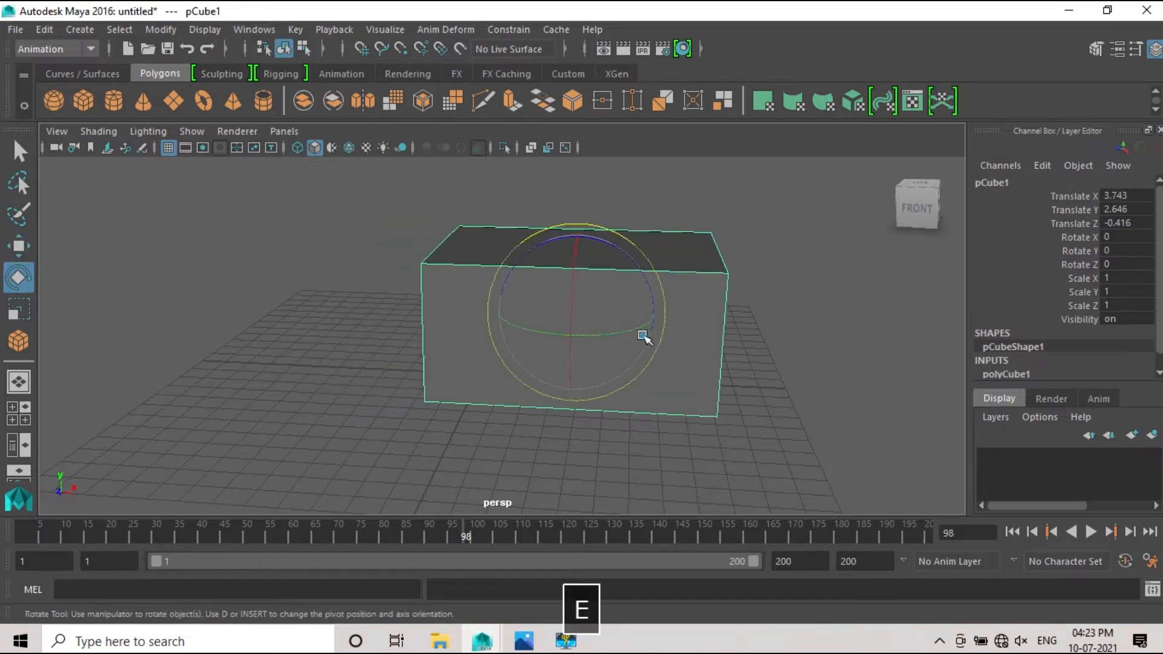
pyautogui.moveTo(570, 267)
pyautogui.mouseDown()
pyautogui.moveTo(566, 317)
pyautogui.moveTo(532, 384)
pyautogui.moveTo(570, 266)
pyautogui.moveTo(555, 280)
pyautogui.mouseUp()
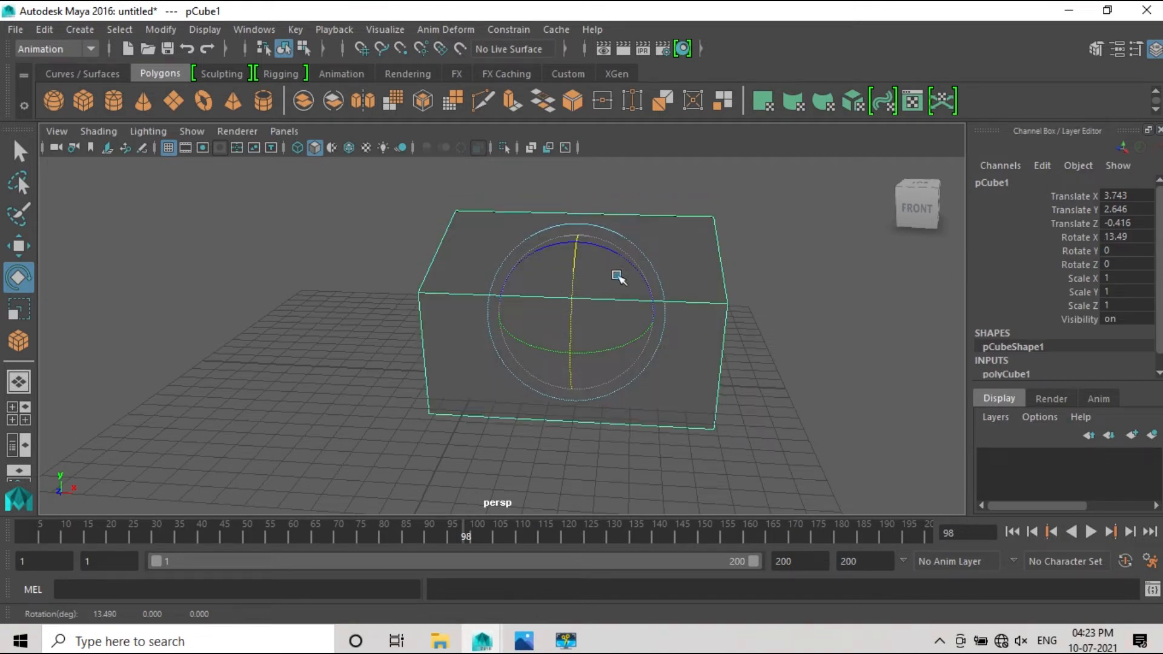
pyautogui.hotkey('ctrl', 'z')
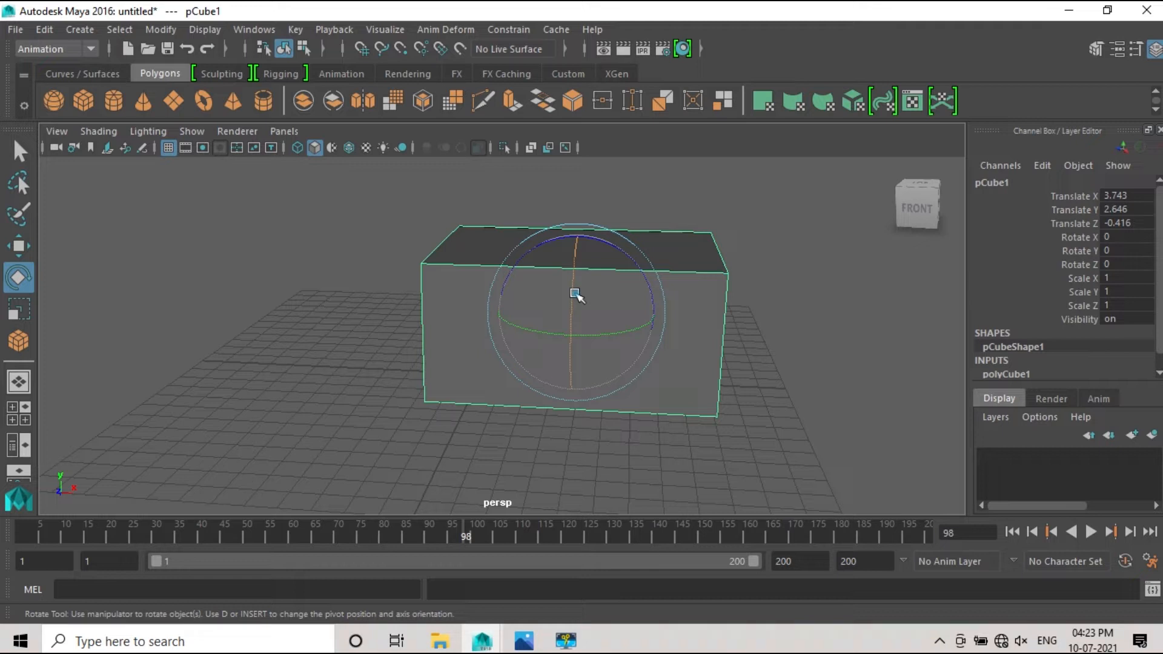
pyautogui.moveTo(573, 293); pyautogui.dragTo(561, 340)
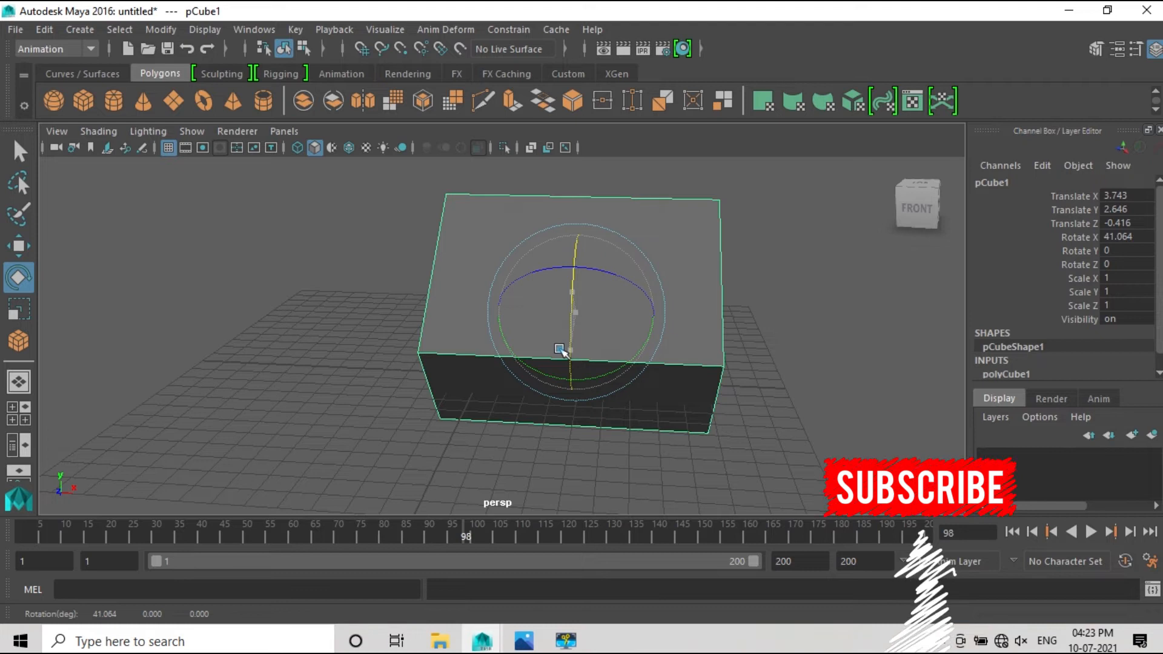
pyautogui.hotkey('ctrl', 'z')
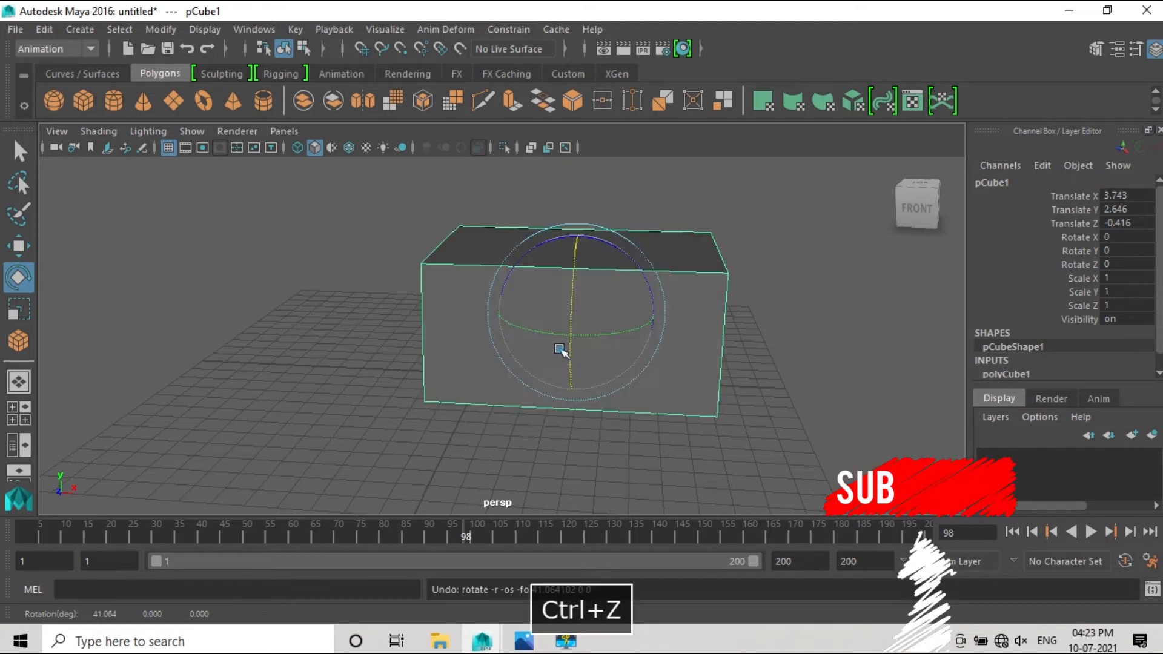
# Step: Activate the Rotate X channel and rotate the cube about X to about -56.9 degrees
pyautogui.click(1079, 238)
pyautogui.click(1079, 250)
pyautogui.click(1078, 264)
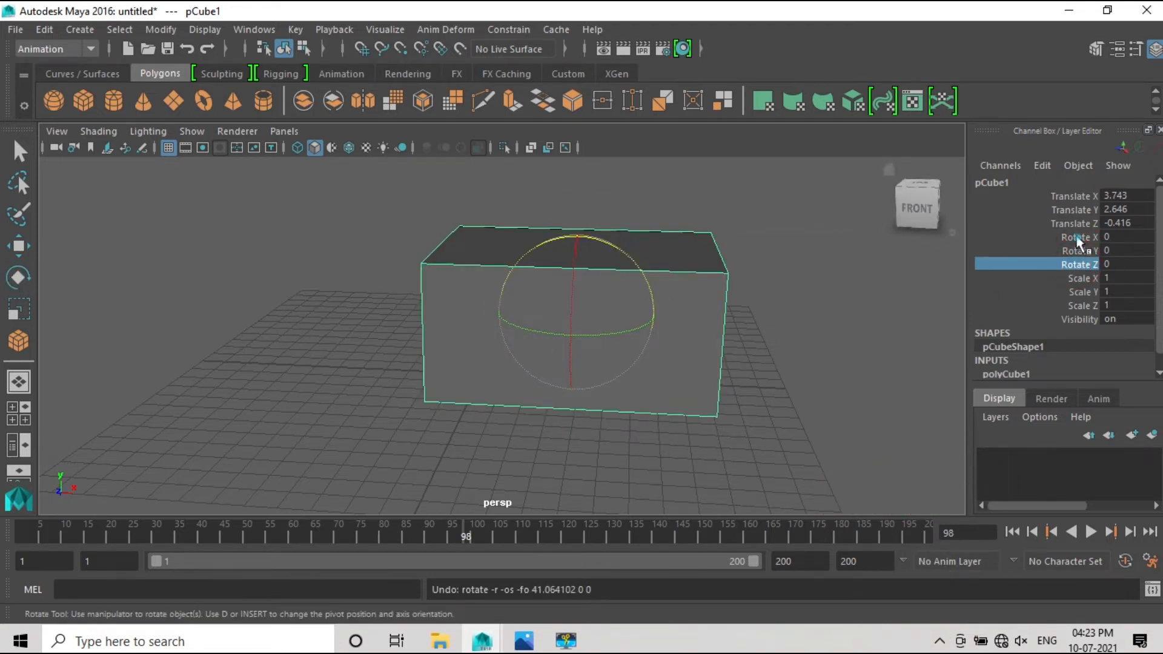
pyautogui.click(1077, 238)
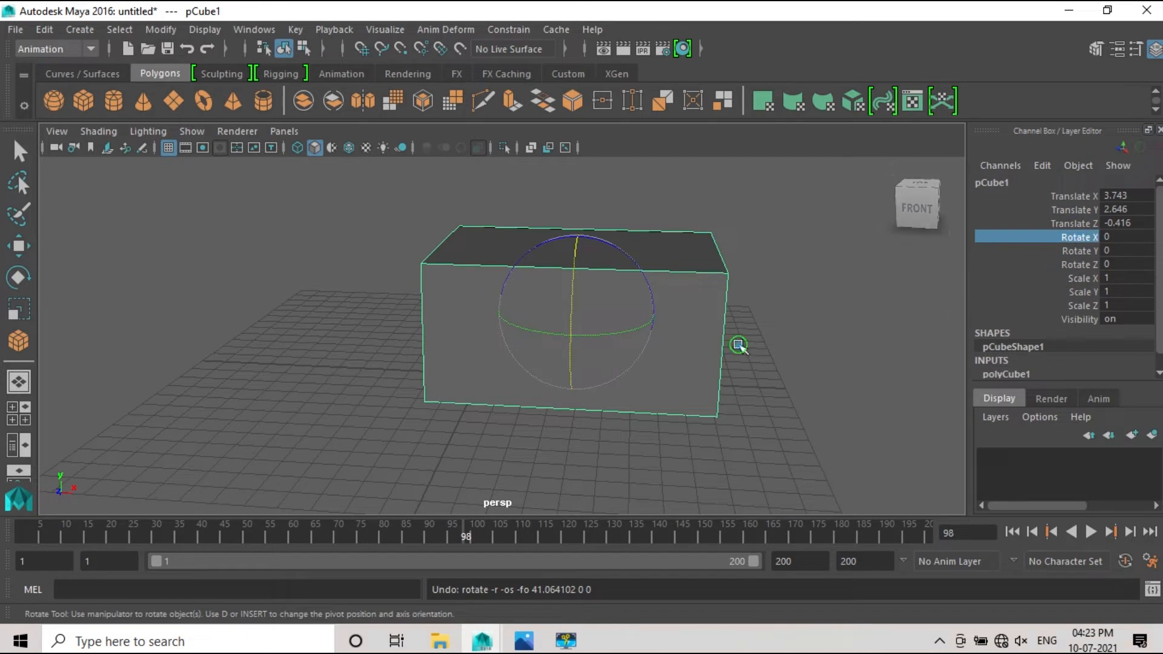
pyautogui.moveTo(739, 347); pyautogui.dragTo(850, 425, button='middle')
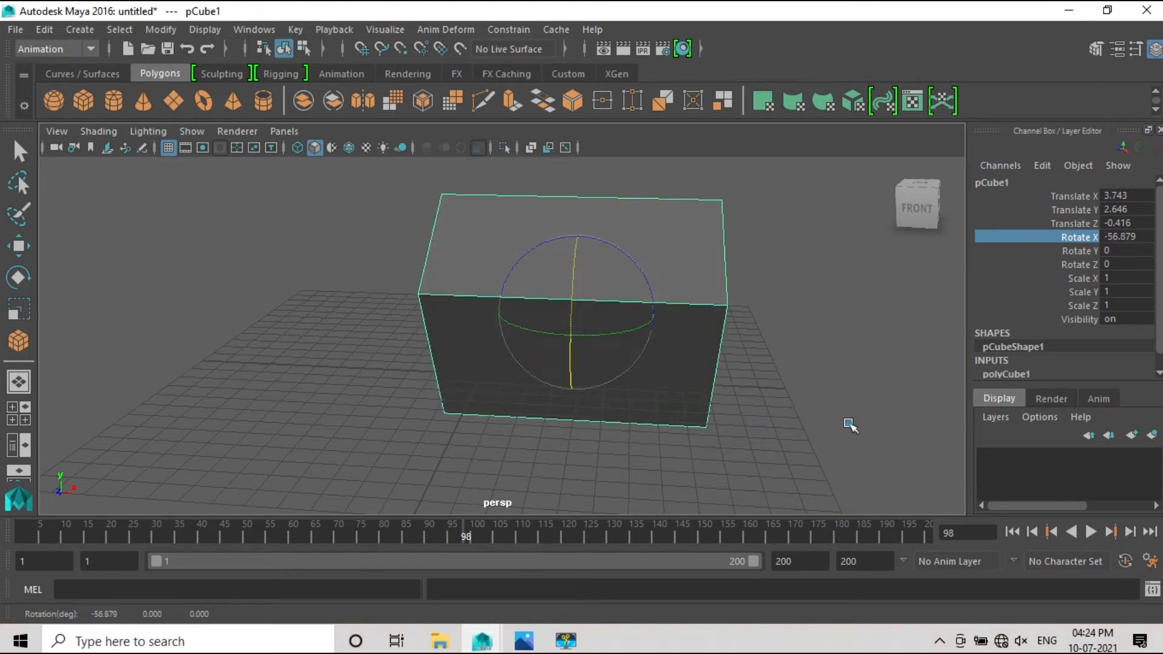
# Step: Rotate the cube through its single channels to about 60.9 degrees in Y and about -134.6 degrees in Z
pyautogui.click(1085, 252)
pyautogui.moveTo(722, 394); pyautogui.dragTo(891, 330, button='middle')
pyautogui.click(1084, 264)
pyautogui.moveTo(788, 402); pyautogui.dragTo(432, 462, button='middle')
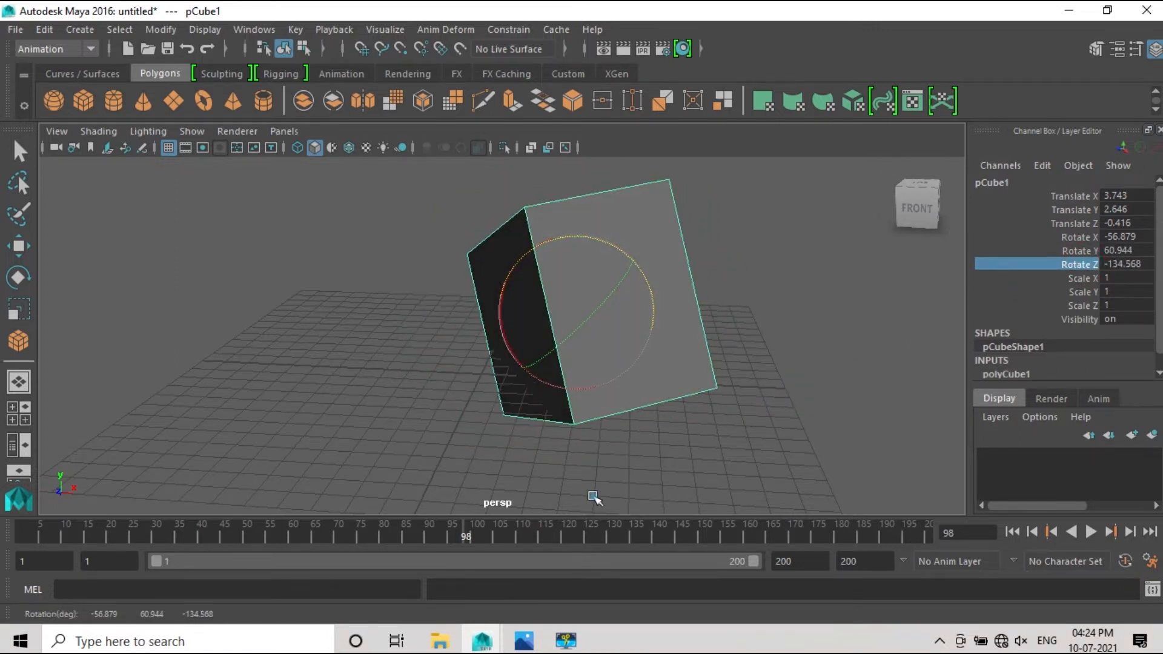
# Step: Rotate the cube about X to about 60.4 degrees, and turn it freely to about -422, 189 and -668 degrees
pyautogui.click(1088, 241)
pyautogui.moveTo(830, 381); pyautogui.dragTo(740, 332, button='middle')
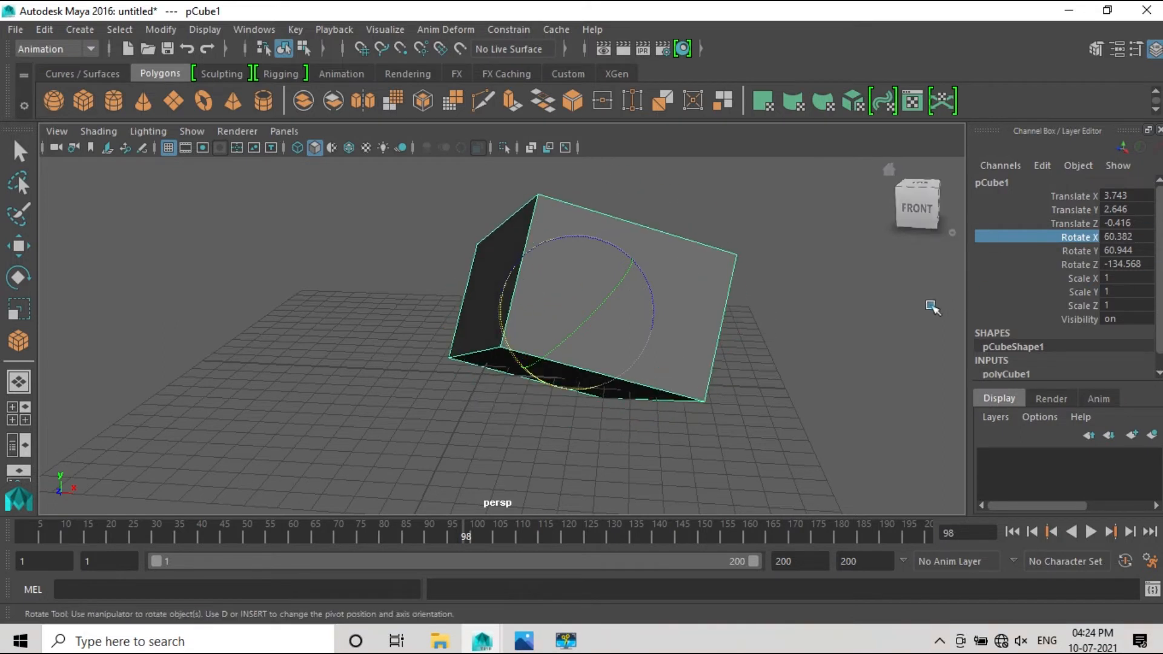
pyautogui.press('e')
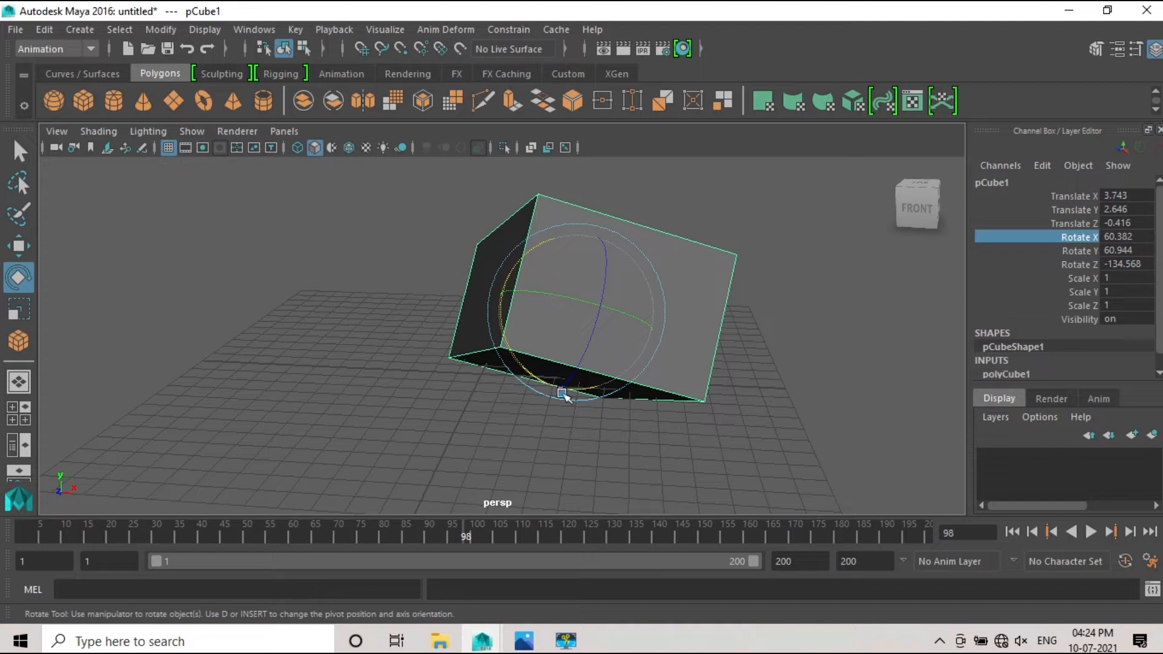
pyautogui.press('e')
pyautogui.moveTo(609, 263); pyautogui.dragTo(739, 353)
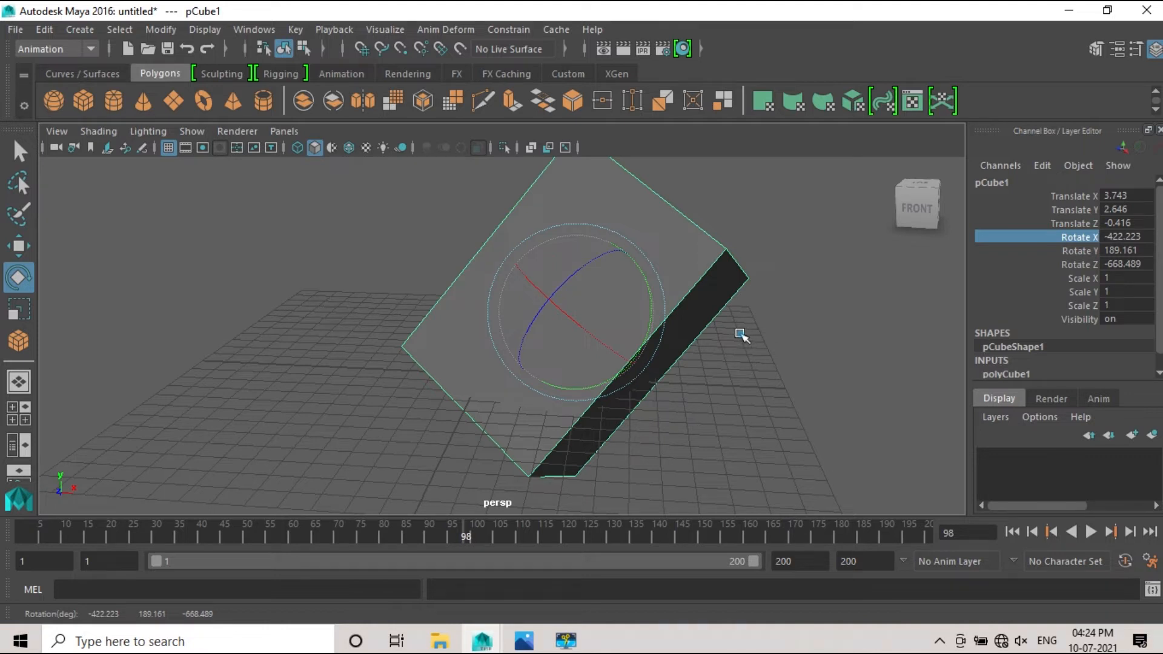
# Step: Scale the cube uniformly to about 0.885, and shrink it to about 0.33 in X and 0.553 in Y
pyautogui.press('r')
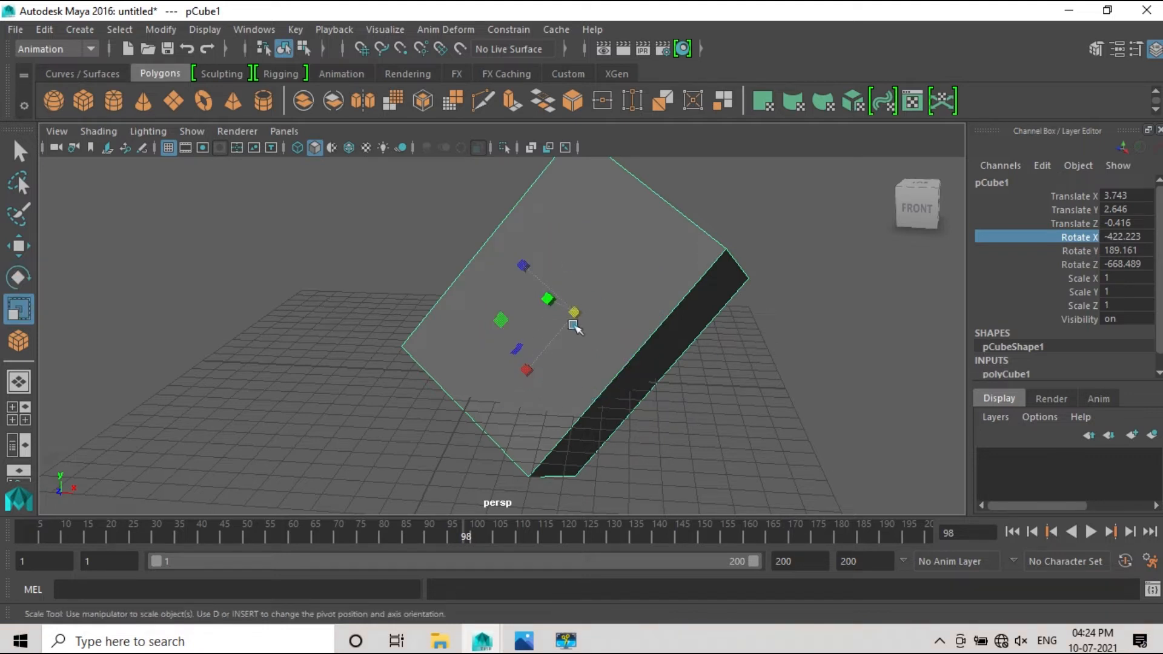
pyautogui.moveTo(572, 314); pyautogui.dragTo(541, 447)
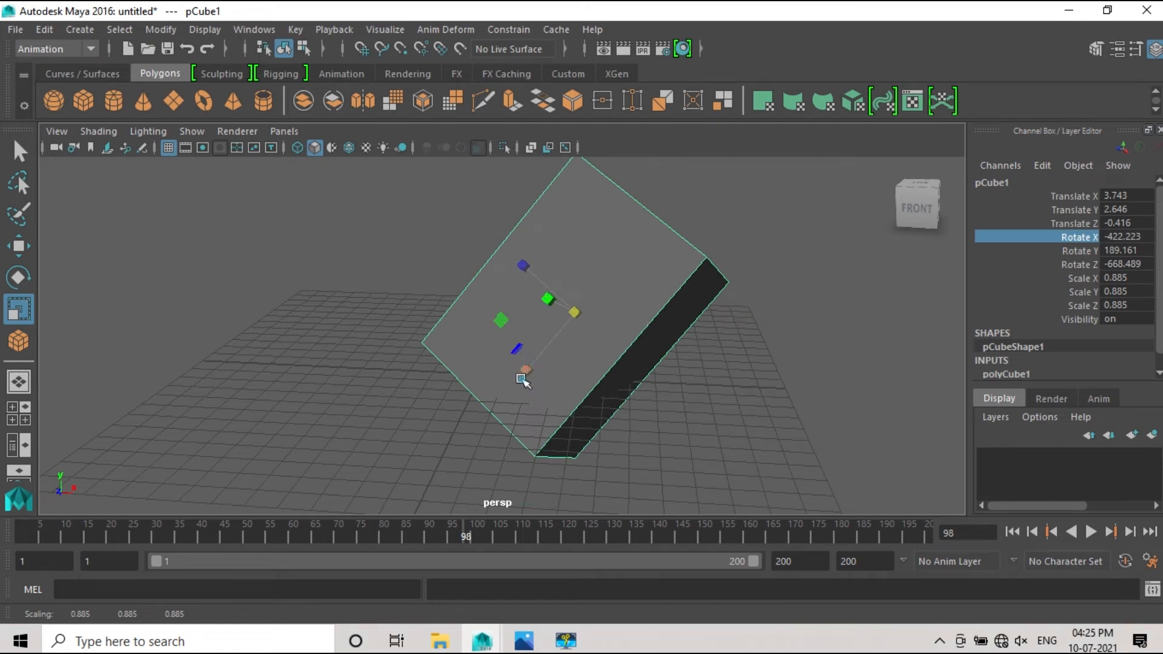
pyautogui.moveTo(525, 373); pyautogui.dragTo(572, 348)
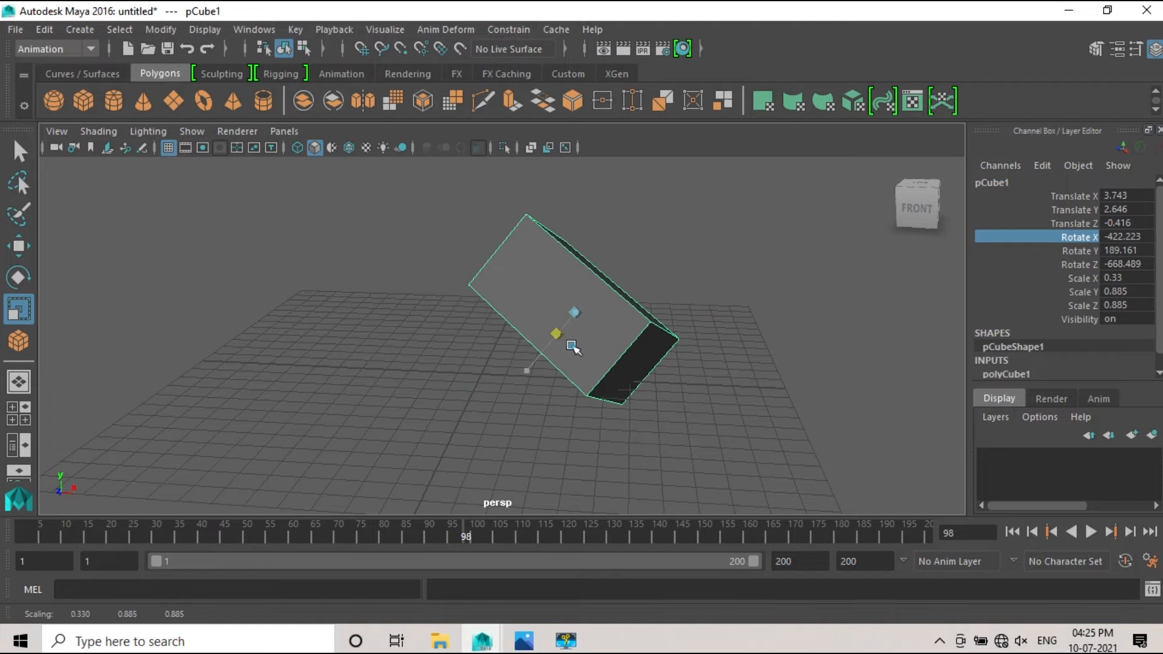
pyautogui.moveTo(540, 293); pyautogui.dragTo(562, 299)
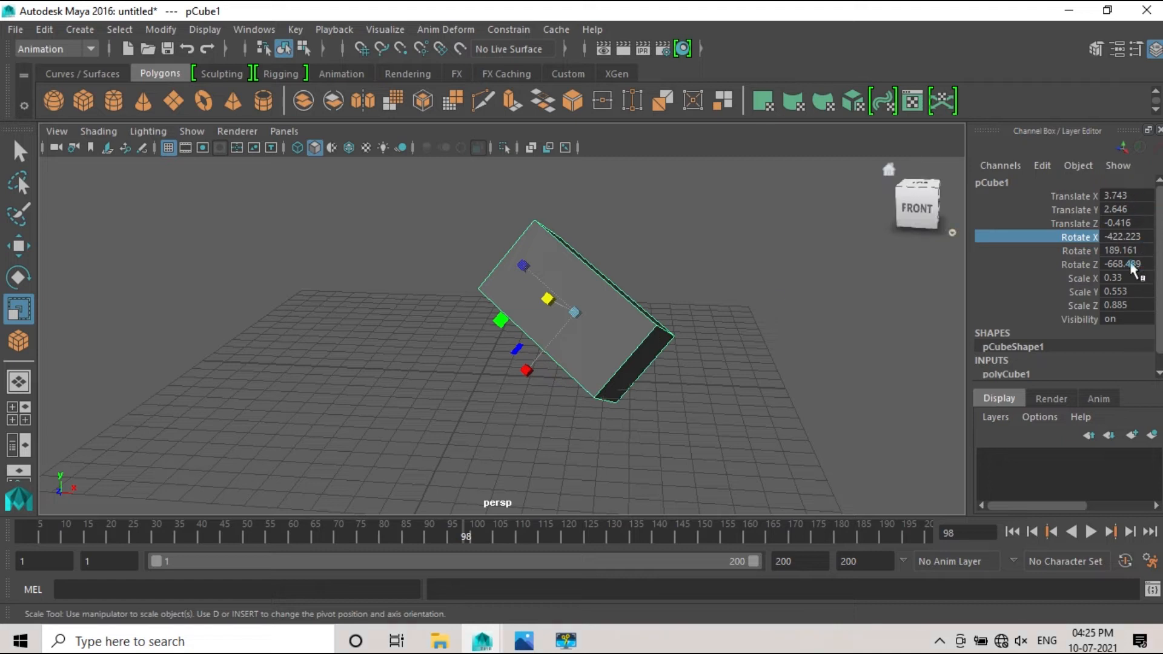
# Step: Reset the cube's Rotate X, Y and Z values to 0 together, and activate the Rotate Z channel
pyautogui.moveTo(1130, 237); pyautogui.dragTo(1134, 269)
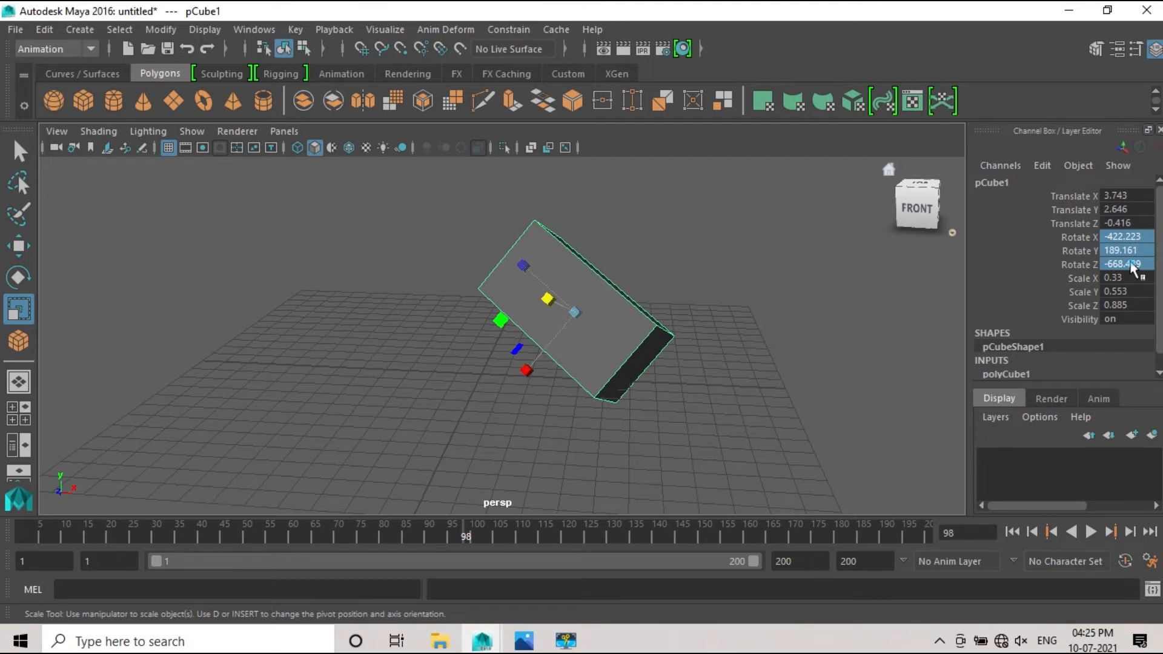
pyautogui.doubleClick(1133, 264)
pyautogui.write('0')
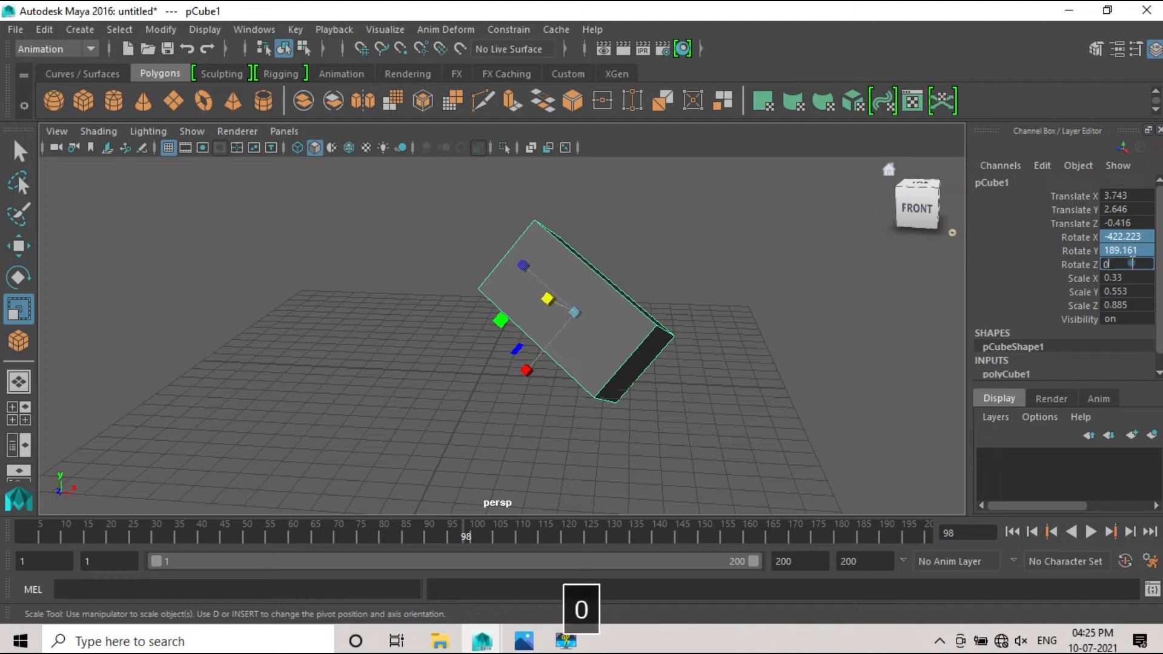
pyautogui.press('Return')
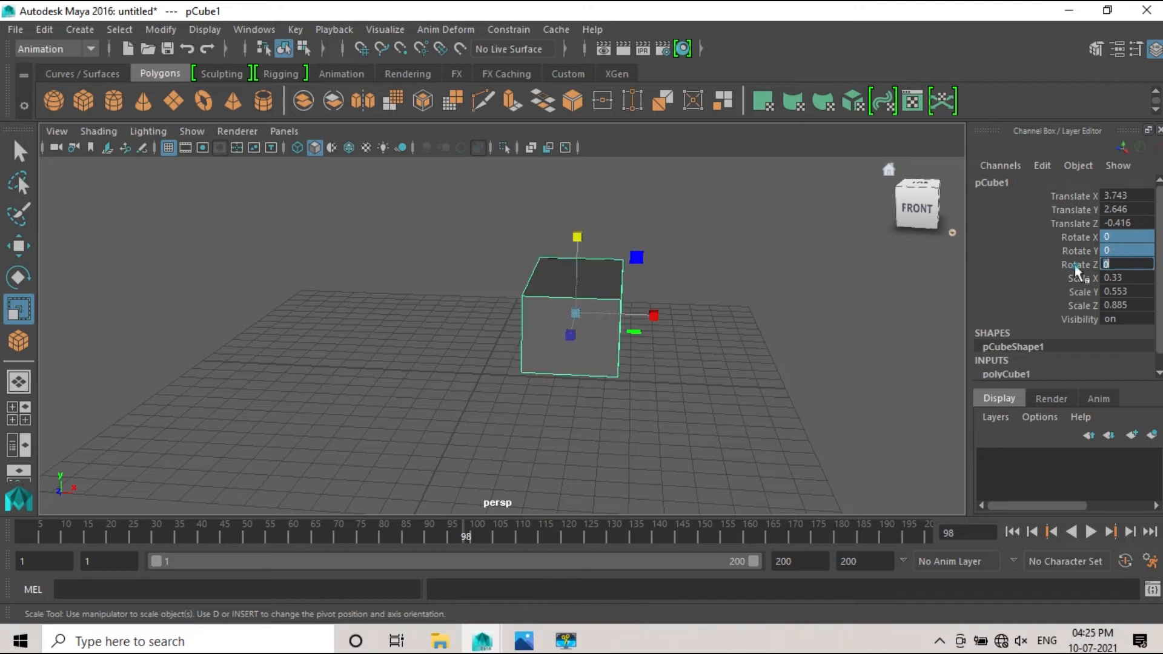
pyautogui.click(1077, 267)
# Step: Set the cube's Scale X, Y and Z values to 1 together, and activate the Scale Y channel
pyautogui.keyDown('alt'); pyautogui.moveTo(616, 383); pyautogui.dragTo(943, 260); pyautogui.keyUp('alt')
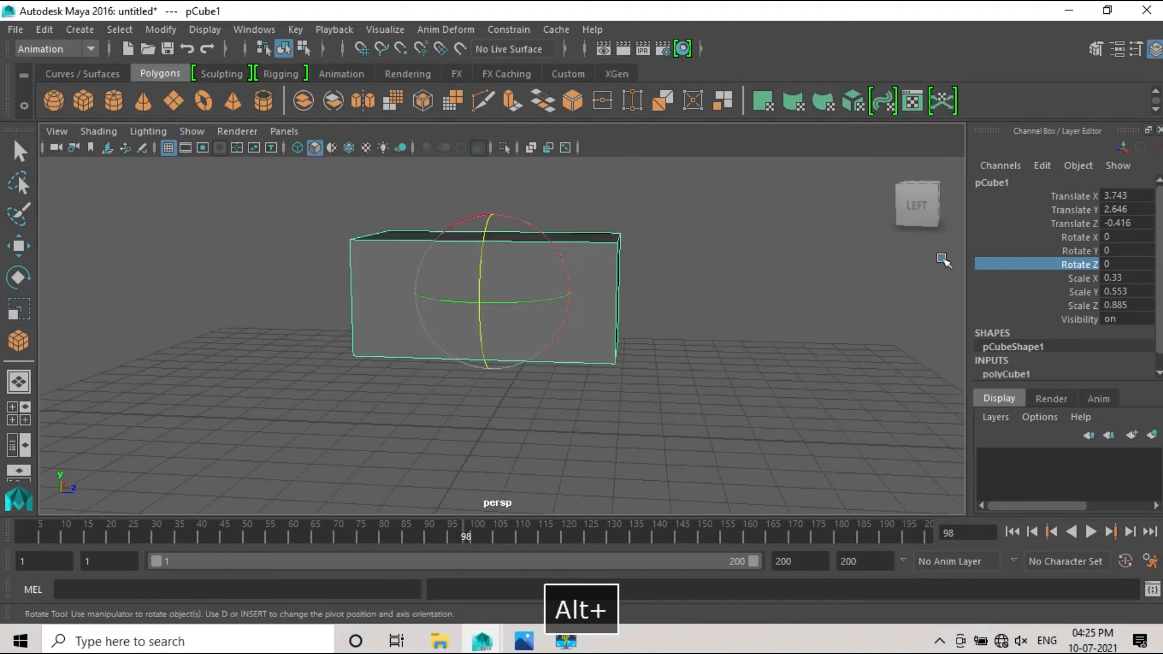
pyautogui.moveTo(1134, 278); pyautogui.dragTo(1134, 306)
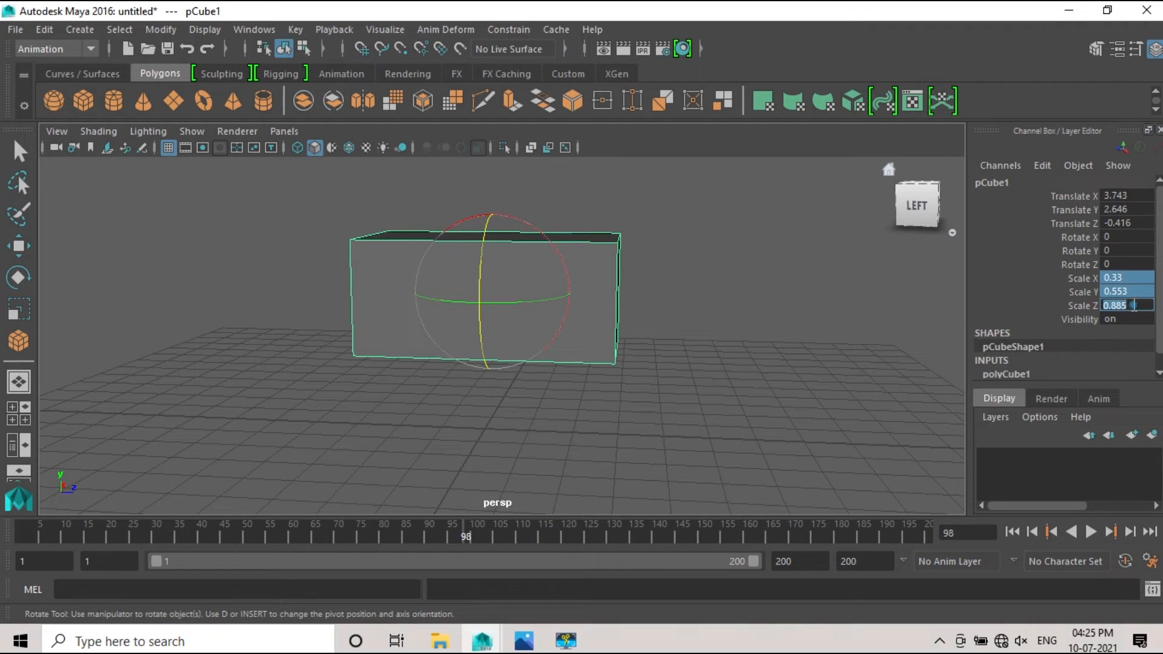
pyautogui.write('1')
pyautogui.press('Return')
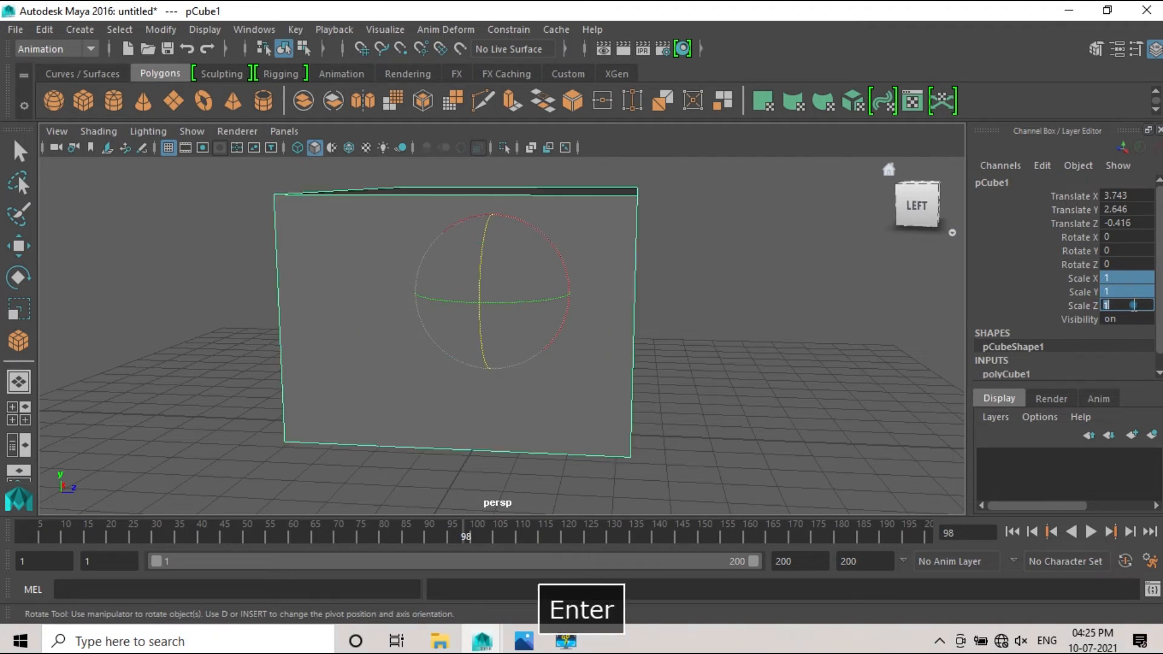
pyautogui.click(1081, 292)
# Step: Set the cube's Translate X, Y and Z values to 0 together, and activate the Translate X channel
pyautogui.keyDown('alt'); pyautogui.moveTo(618, 387); pyautogui.dragTo(428, 462); pyautogui.keyUp('alt')
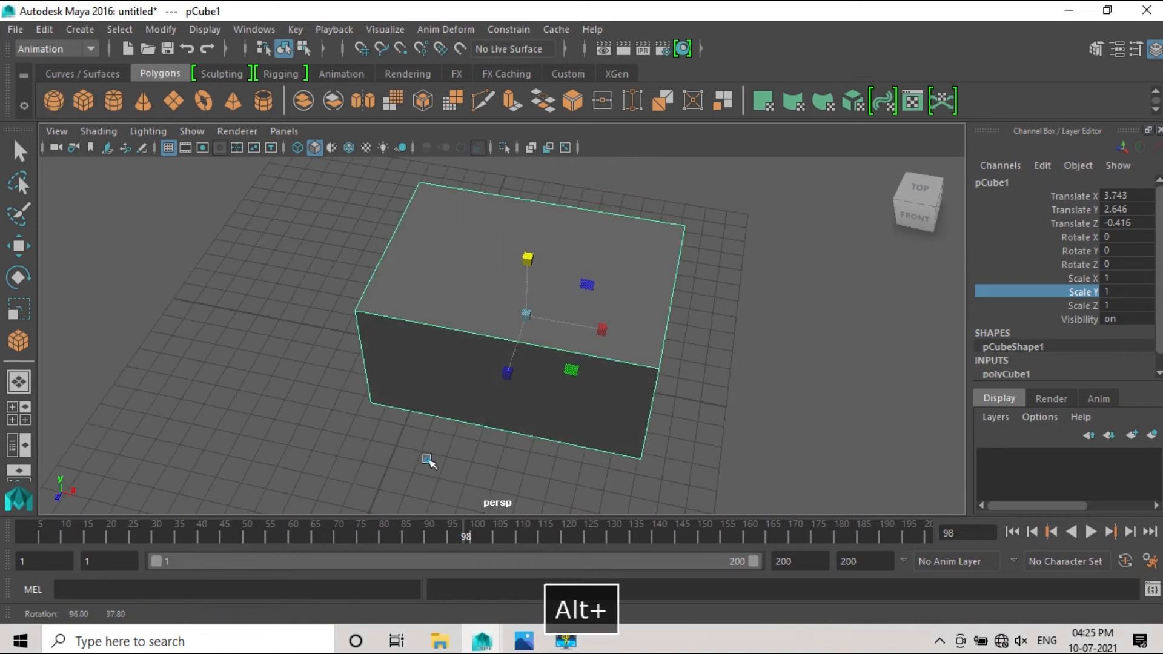
pyautogui.moveTo(1142, 195); pyautogui.dragTo(1136, 224)
pyautogui.click(1096, 197)
pyautogui.write('0')
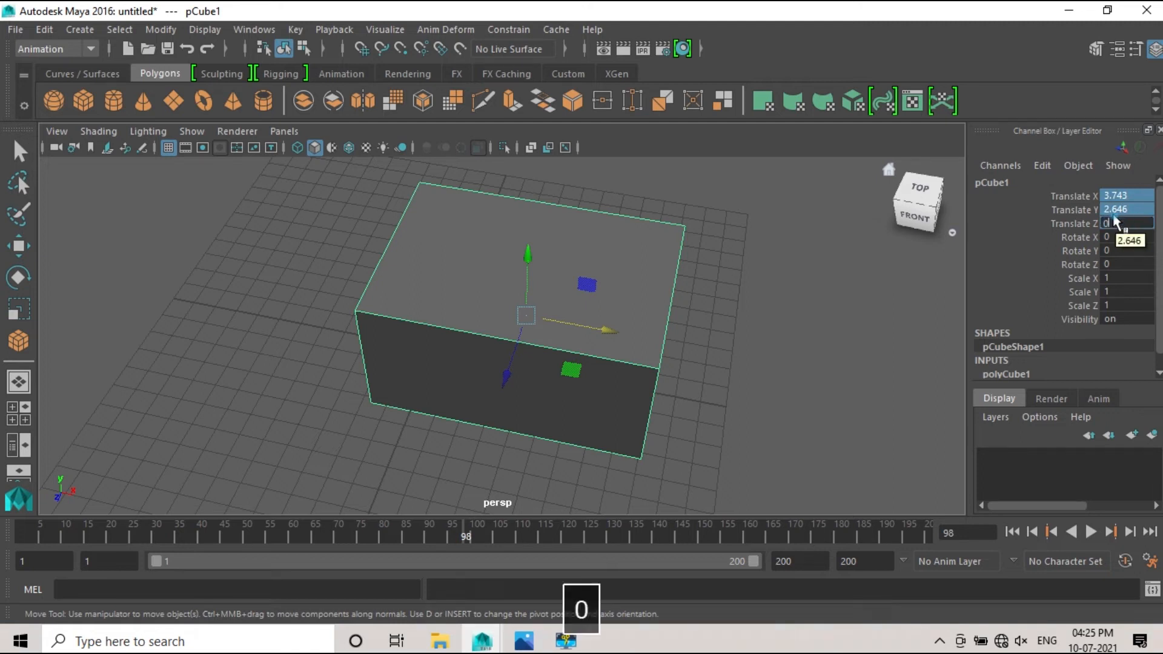
pyautogui.press('Return')
pyautogui.click(1066, 197)
# Step: Display the cube in unsmoothed mode, and switch it to the smooth preview with its cage
pyautogui.keyDown('alt'); pyautogui.moveTo(612, 388); pyautogui.dragTo(551, 252); pyautogui.keyUp('alt')
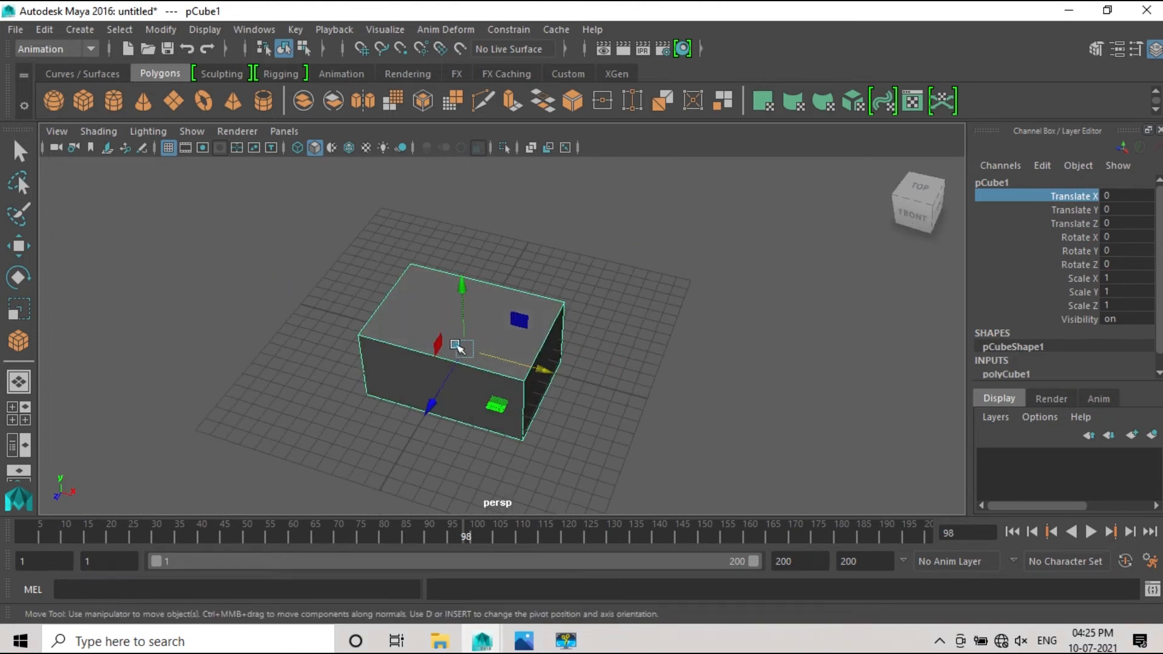
pyautogui.keyDown('alt'); pyautogui.moveTo(474, 356); pyautogui.dragTo(556, 316); pyautogui.keyUp('alt')
pyautogui.keyDown('alt'); pyautogui.moveTo(556, 316); pyautogui.dragTo(590, 264, button='middle'); pyautogui.keyUp('alt')
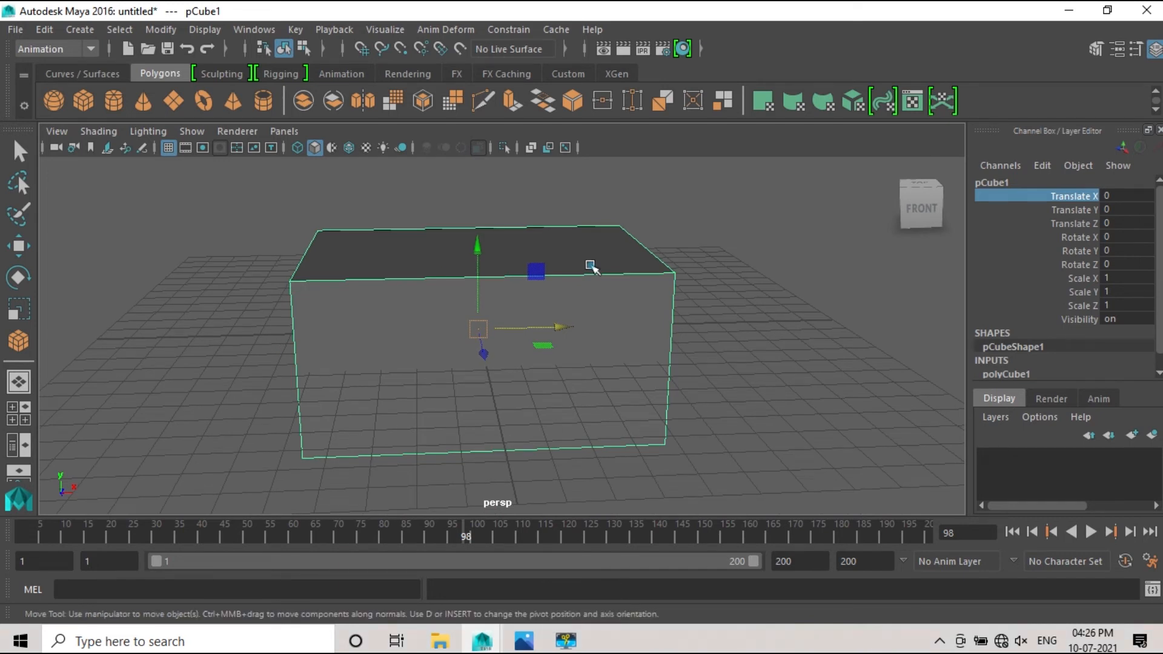
pyautogui.press('1')
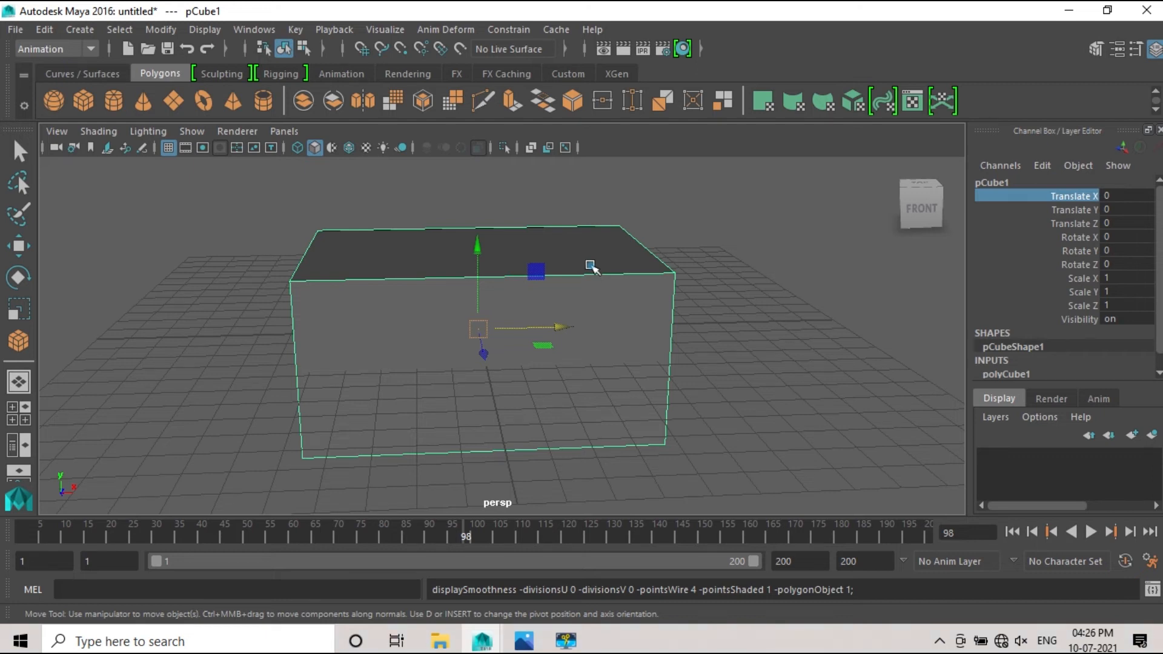
pyautogui.press('2')
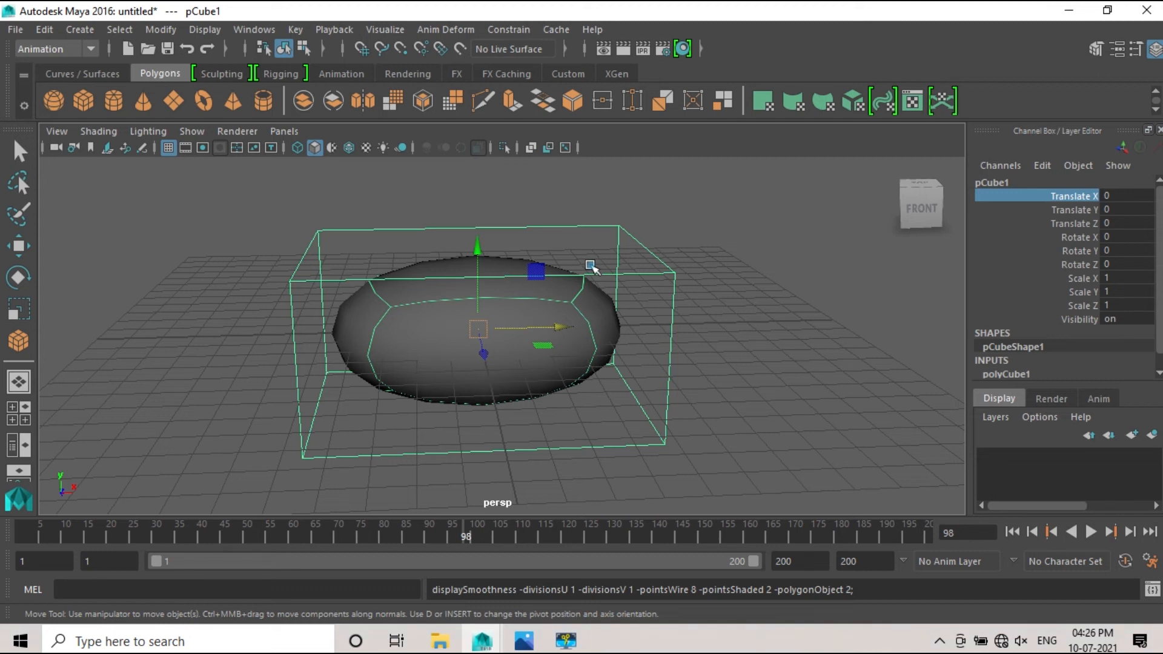
# Step: Show the cube's full smooth preview without its cage in wireframe, and return the cube to unsmoothed display
pyautogui.press('3')
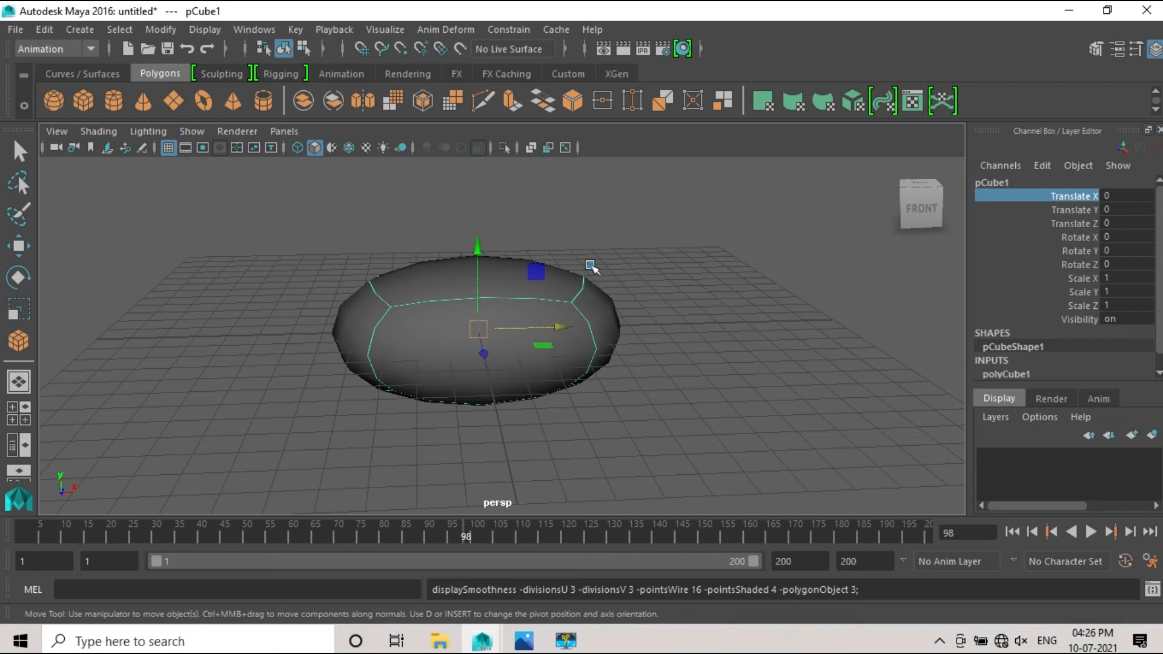
pyautogui.press('4')
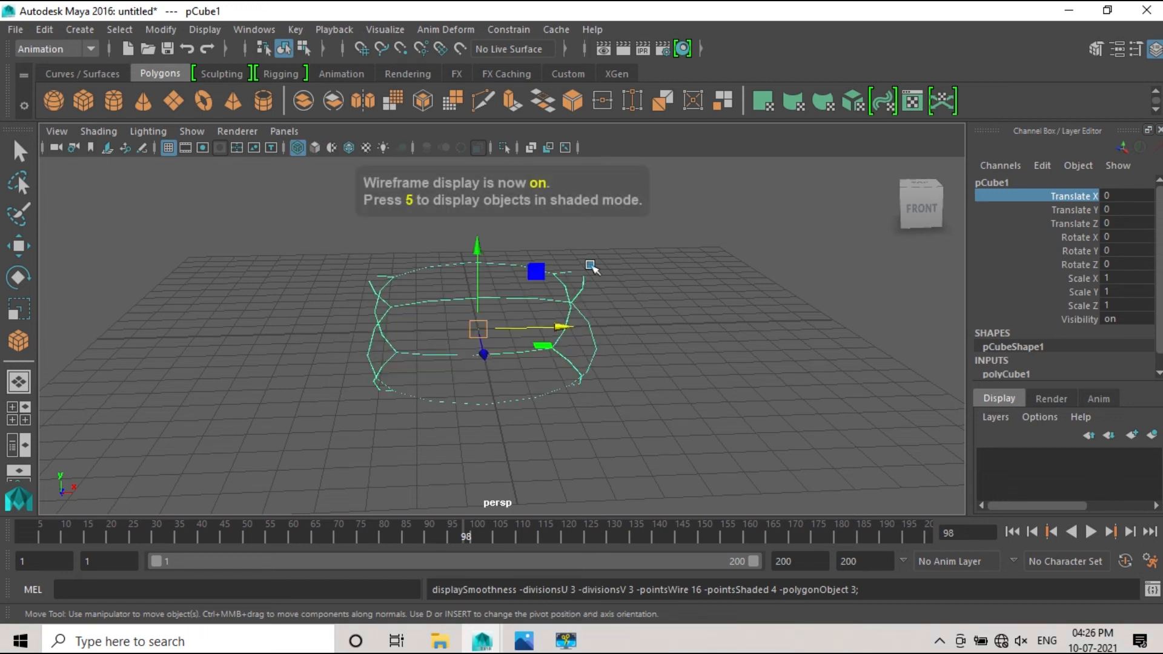
pyautogui.press('1')
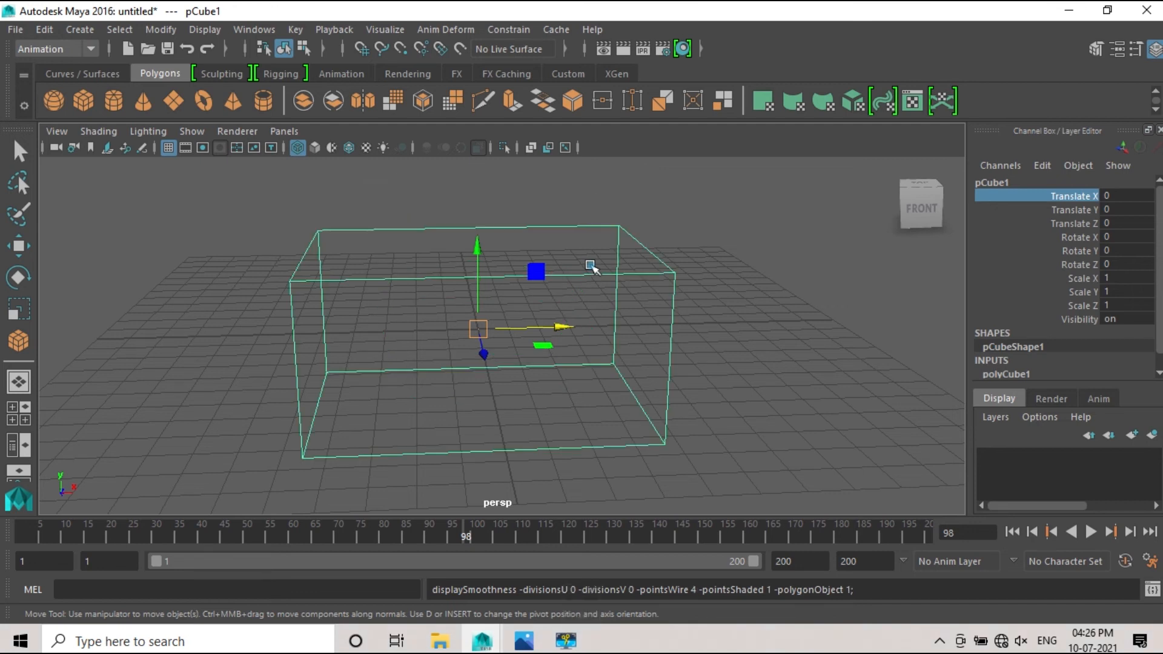
# Step: Switch the viewport from wireframe to shaded display, and turn on textured display for the cube
pyautogui.press('4')
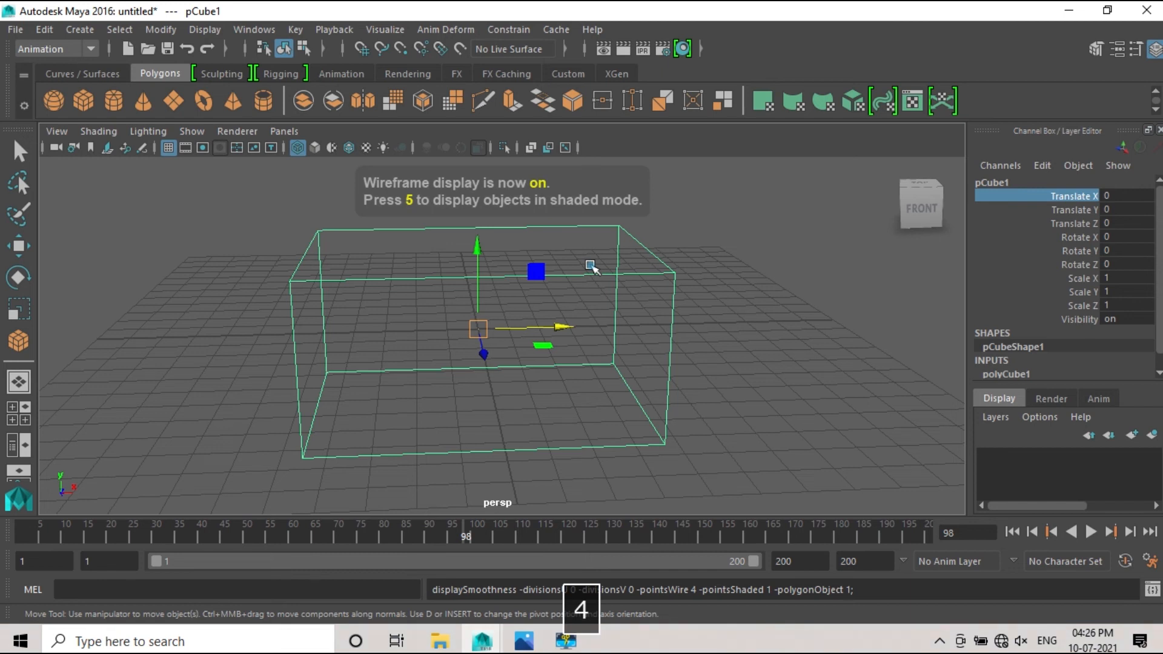
pyautogui.press('5')
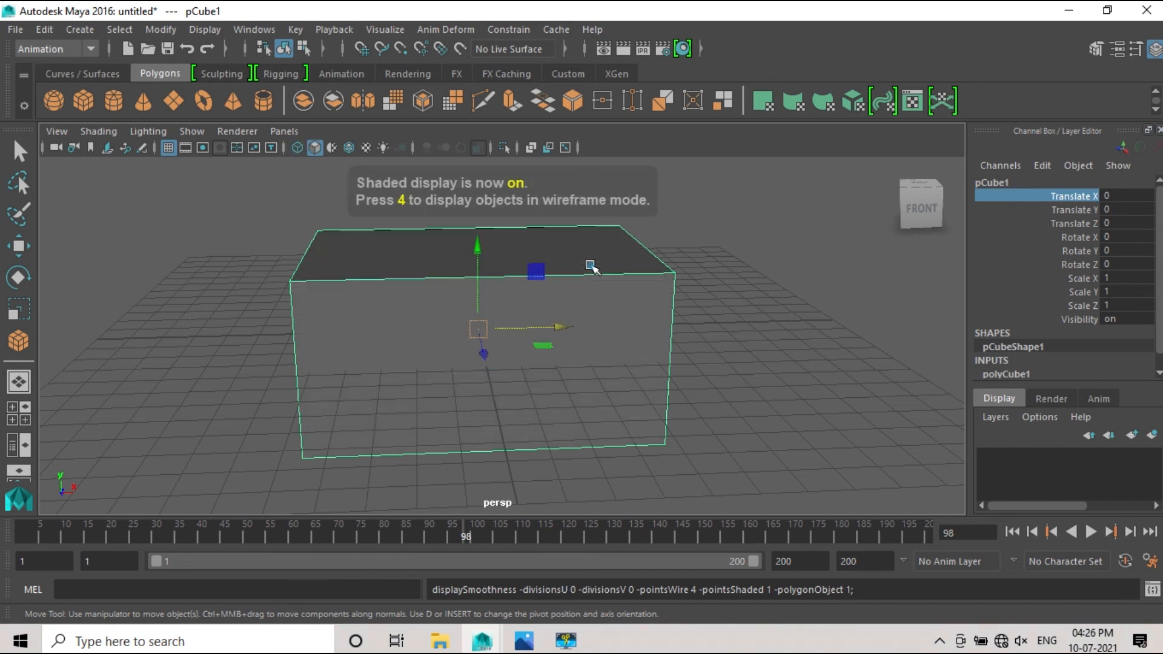
pyautogui.press('6')
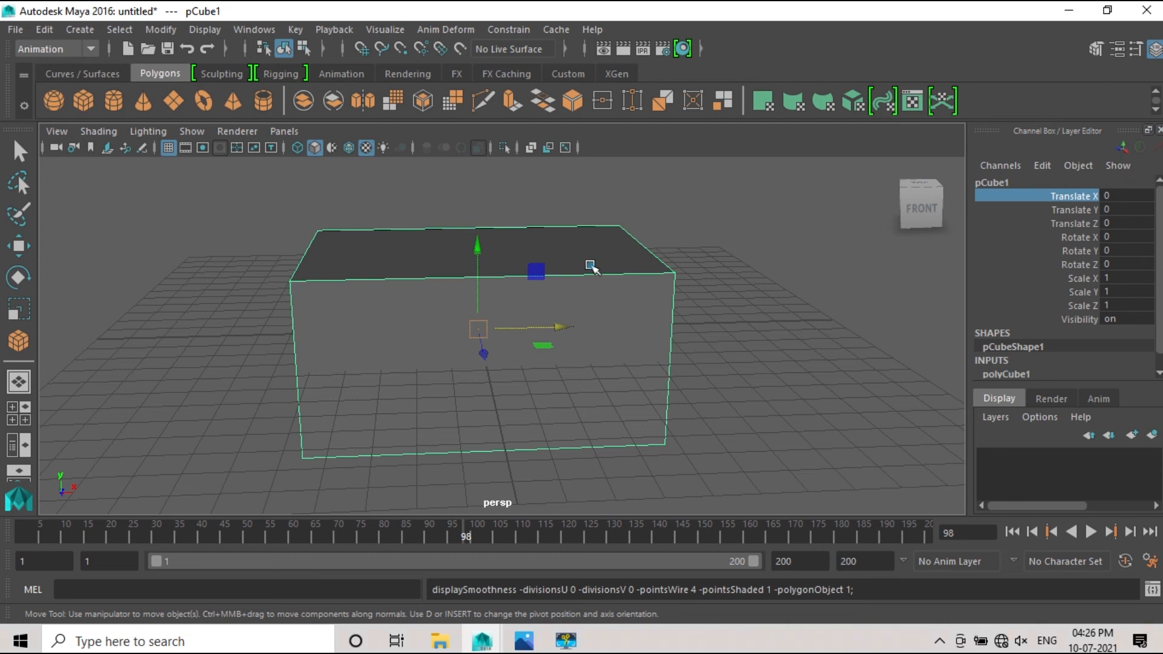
# Step: Display the cube lit by all scene lights, and return the viewport to plain shaded display without textures
pyautogui.press('7')
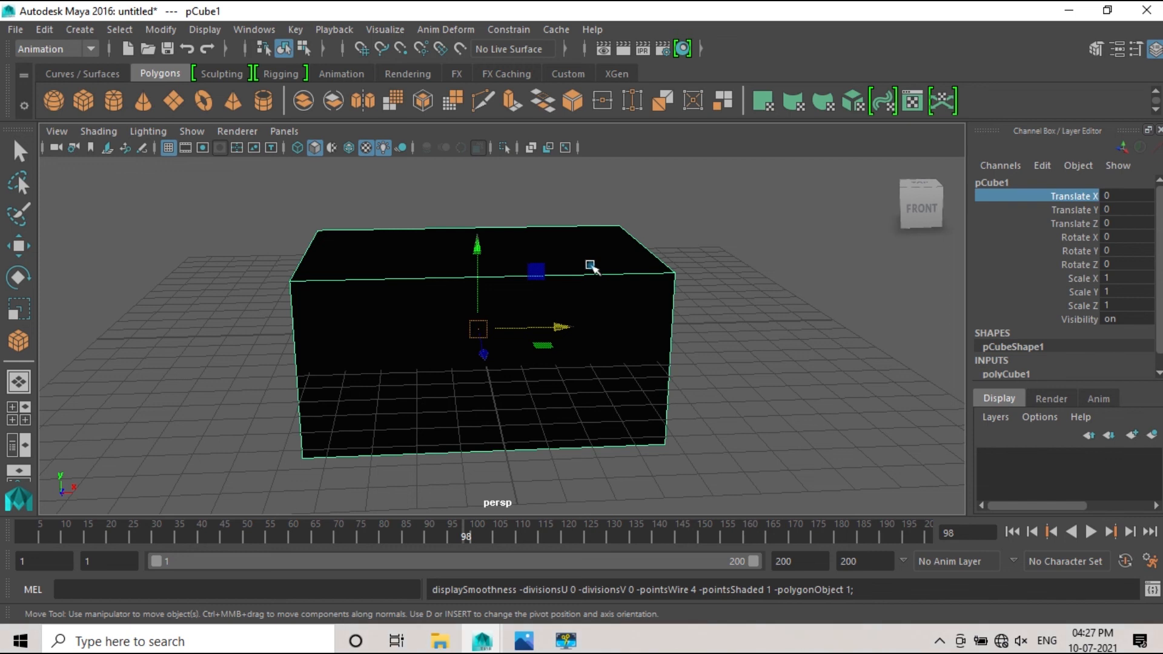
pyautogui.press('9')
pyautogui.press('5')
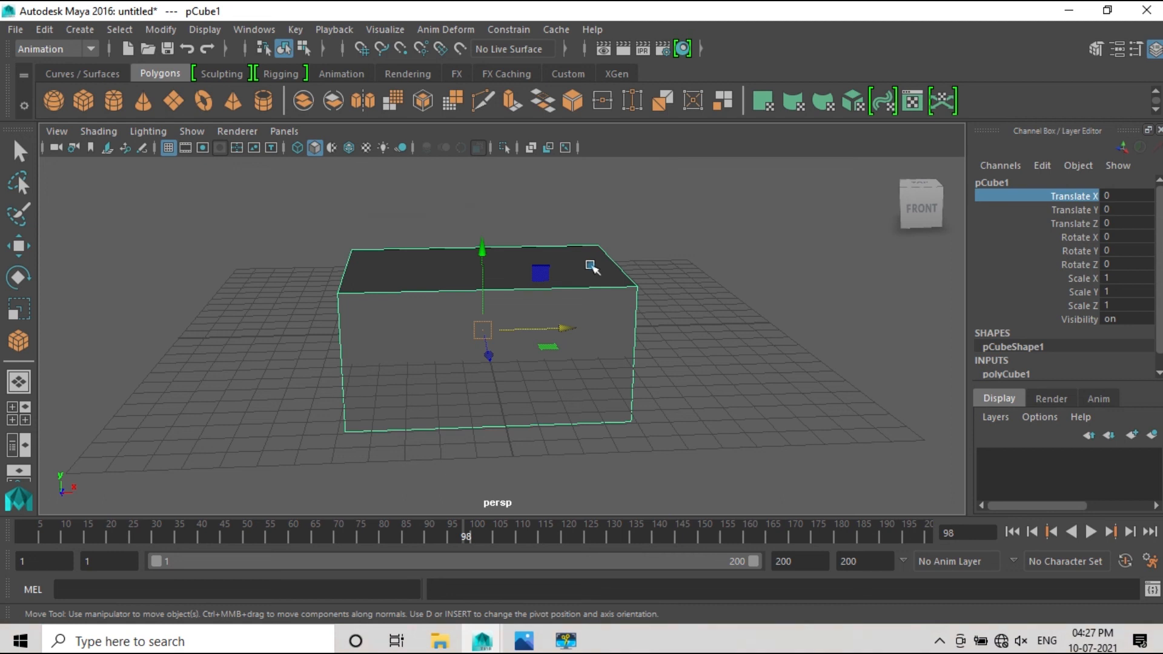
# Step: Deselect the cube and select it again with the Scale tool active
pyautogui.click(699, 310)
pyautogui.press('r')
pyautogui.click(599, 316)
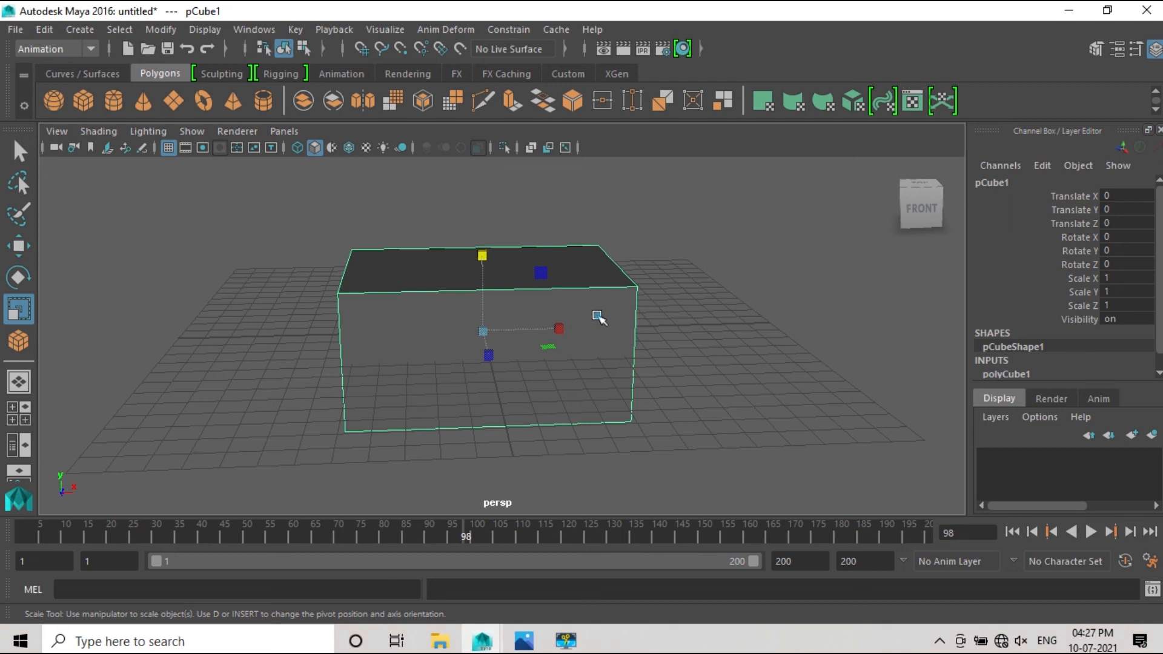